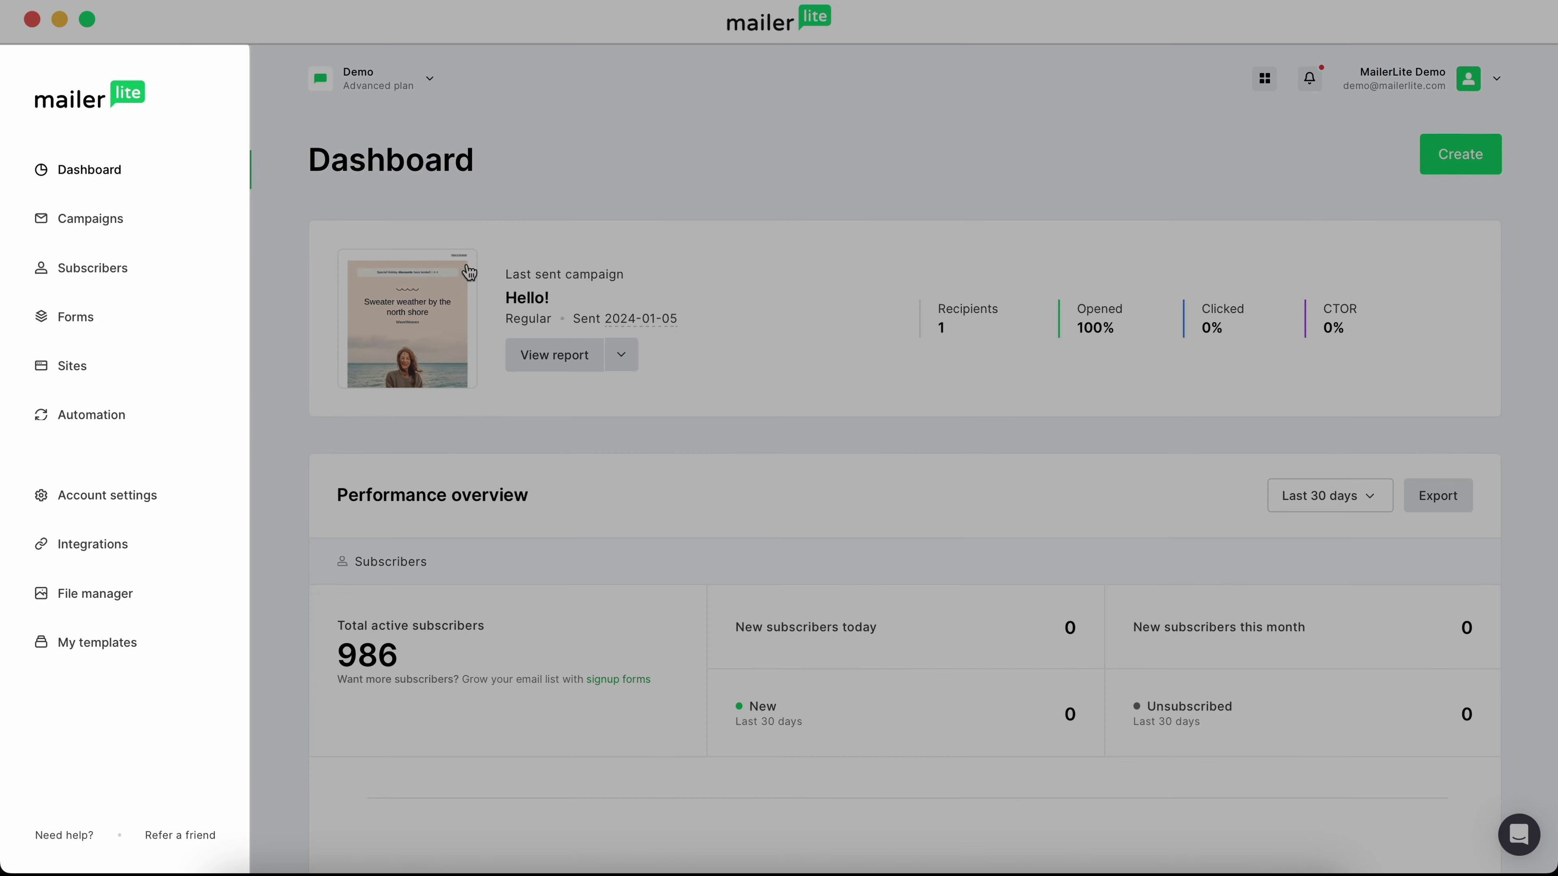
- In Domains settings, add prefix demo to mailerlitedemo.site and show its manual A, MX and TXT records
{"action": "left_click", "coordinate": [190, 498]}
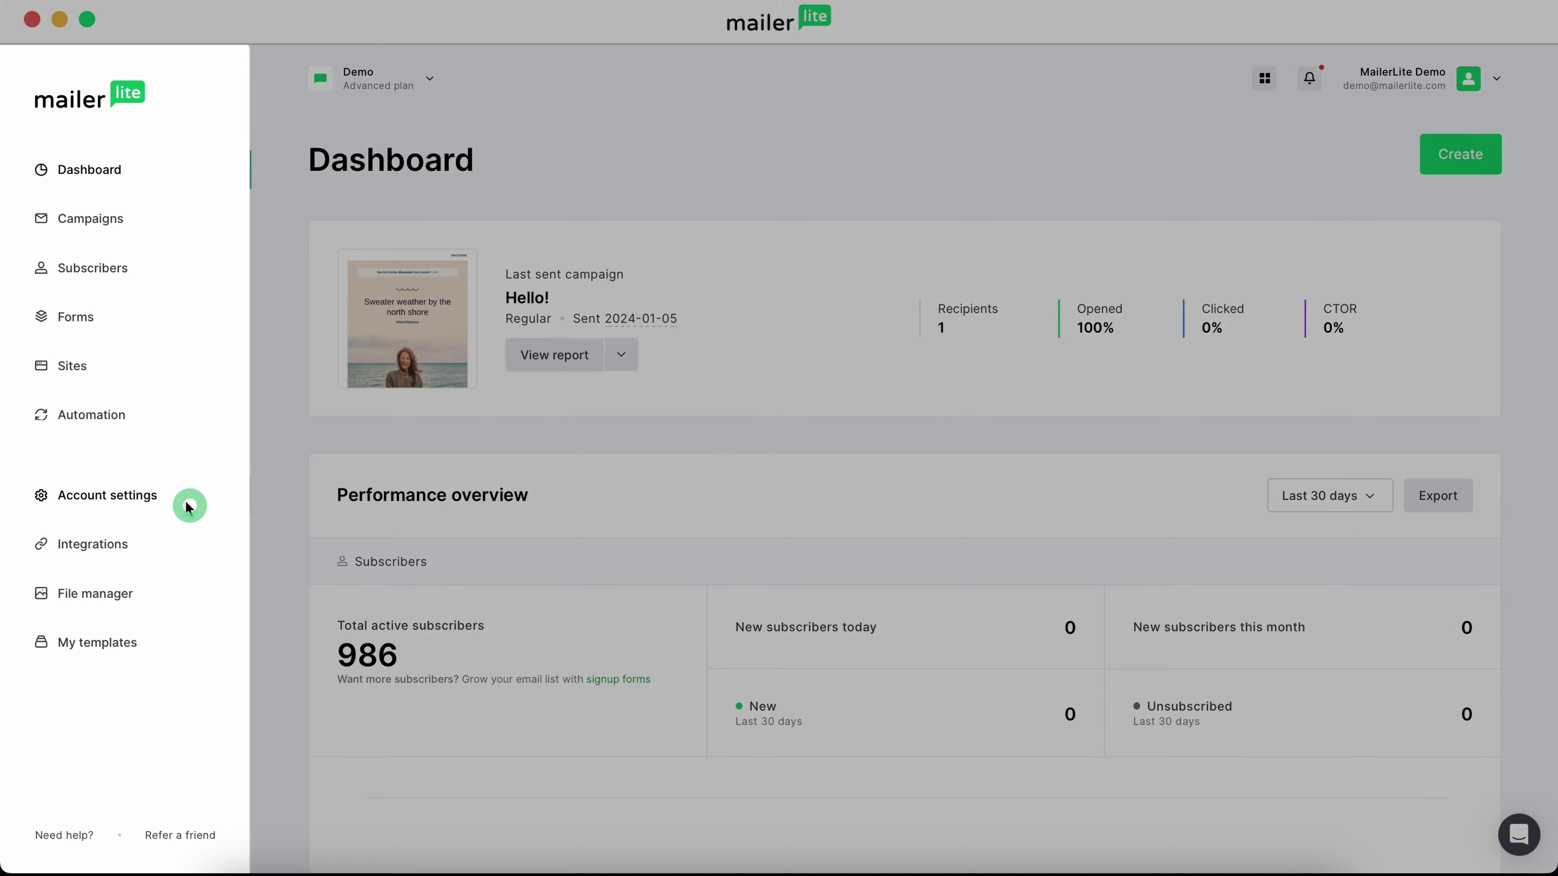
{"action": "left_click", "coordinate": [596, 208]}
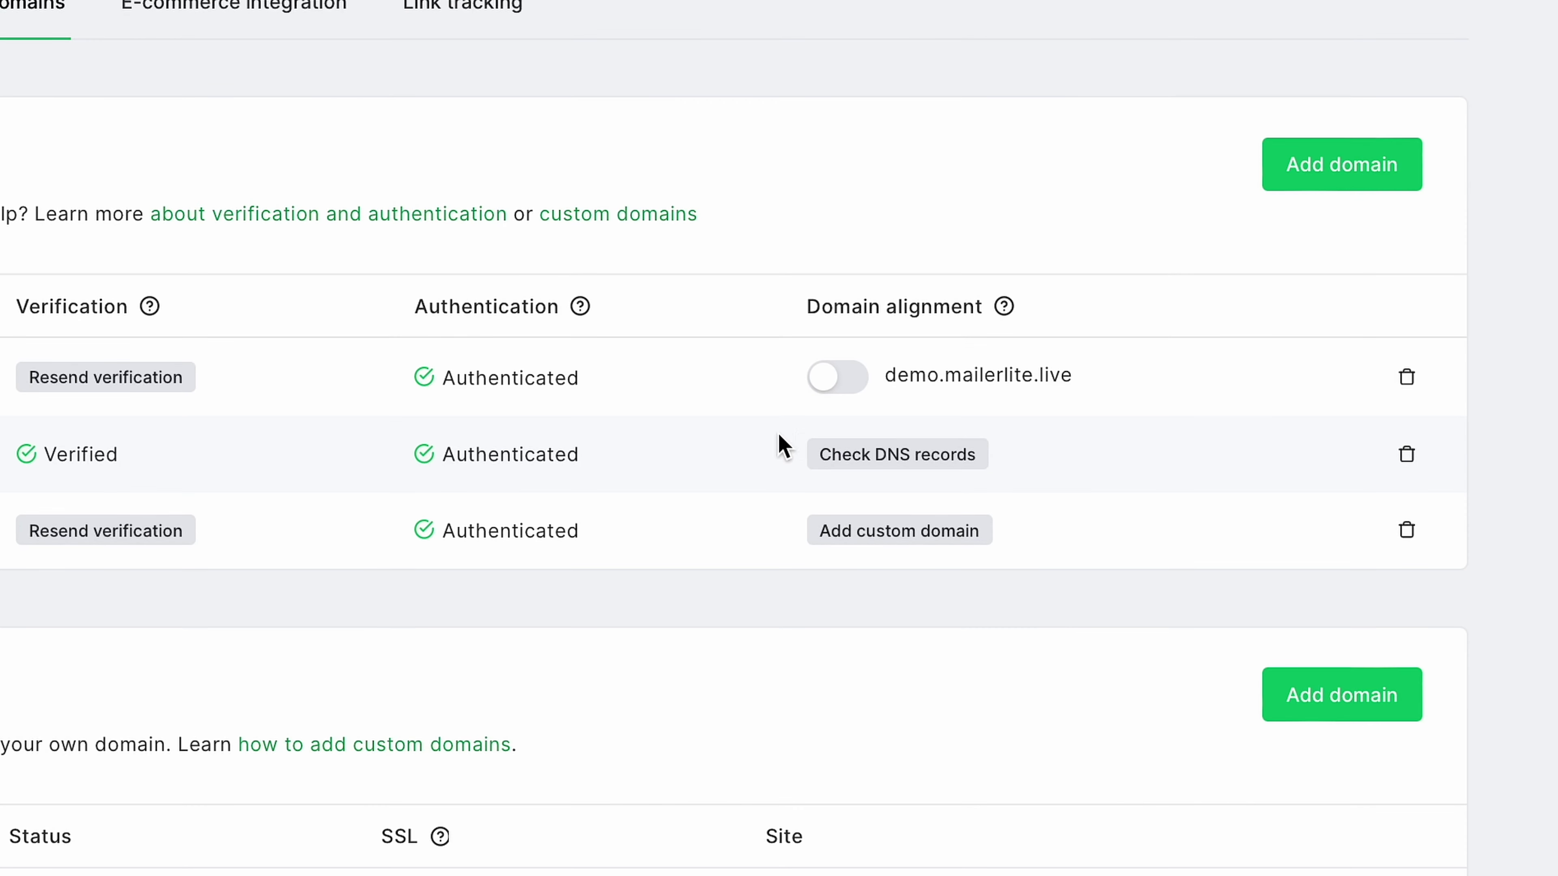
{"action": "left_click", "coordinate": [888, 538]}
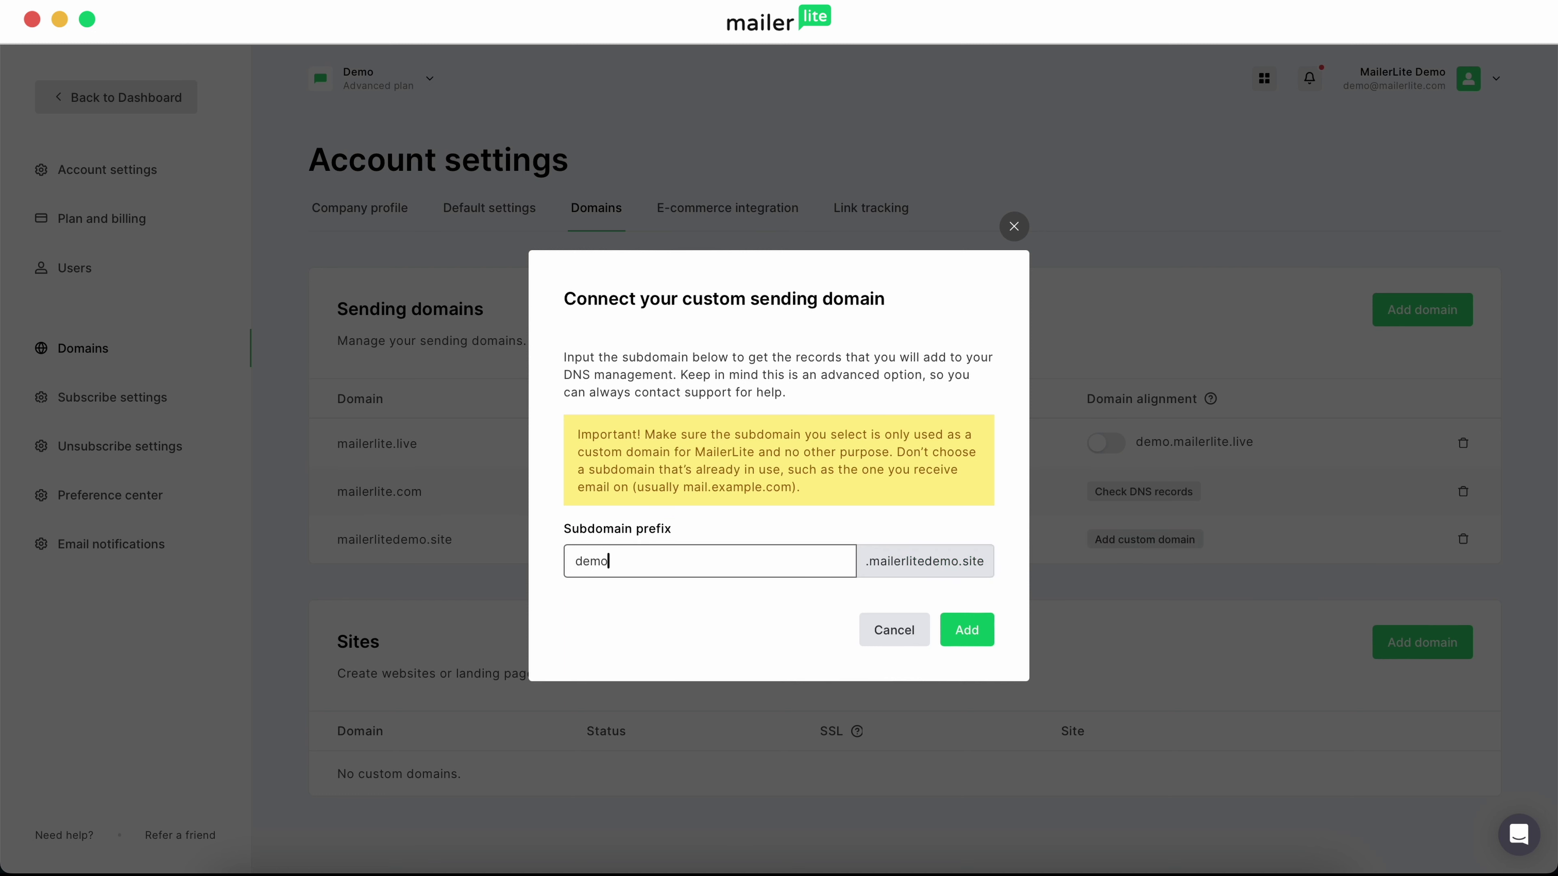
{"action": "left_click", "coordinate": [974, 634]}
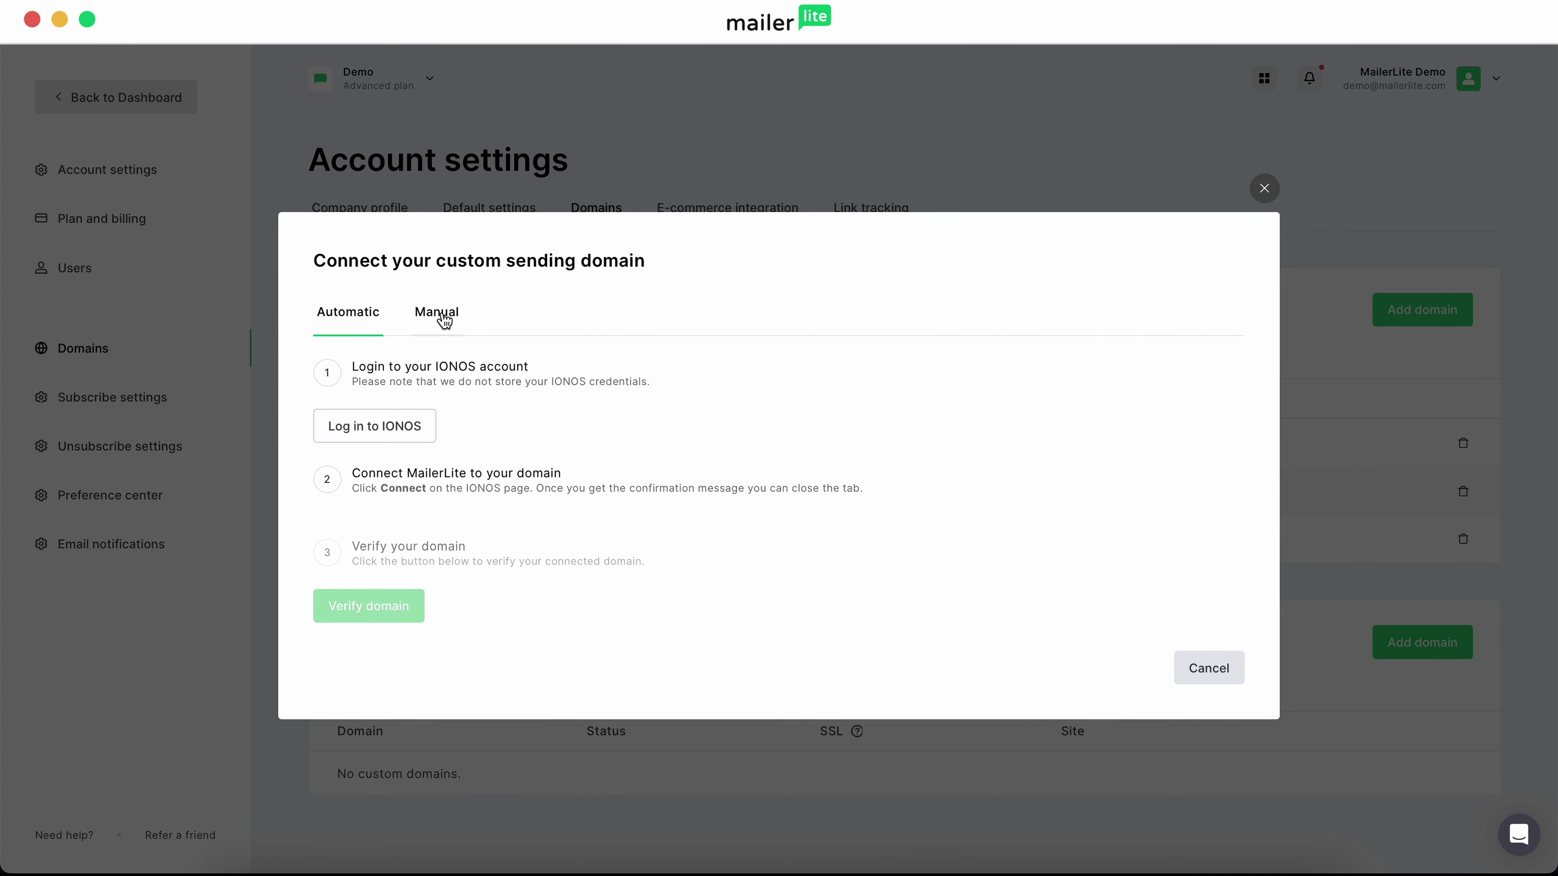
{"action": "left_click", "coordinate": [446, 316]}
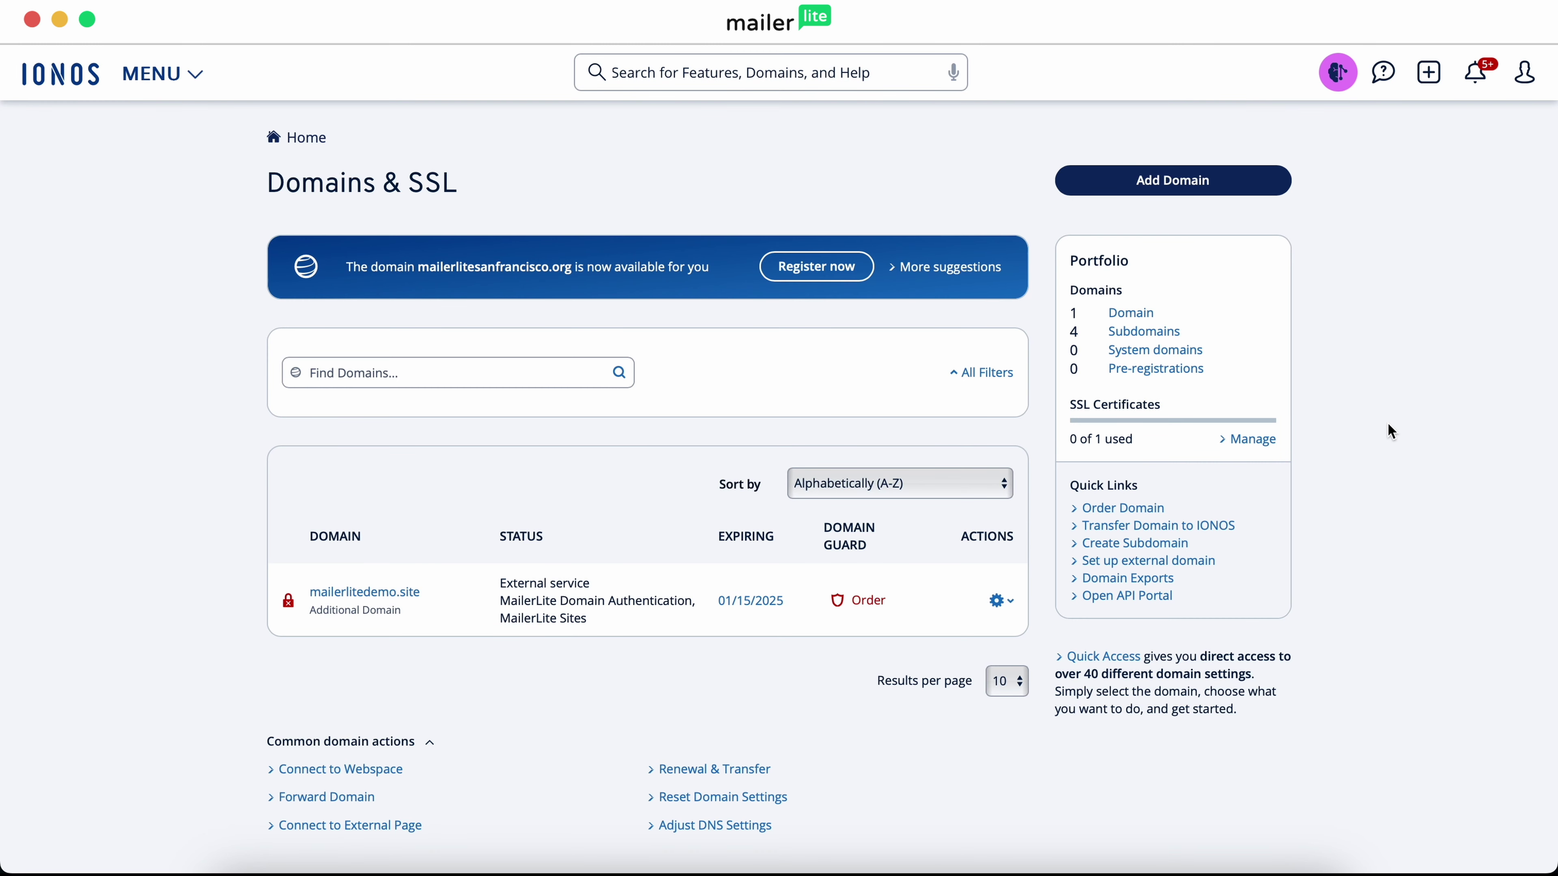
- Create an IONOS A record for host demo pointing to 34.91.249.129, saving past the conflict warning
{"action": "left_click", "coordinate": [1002, 601]}
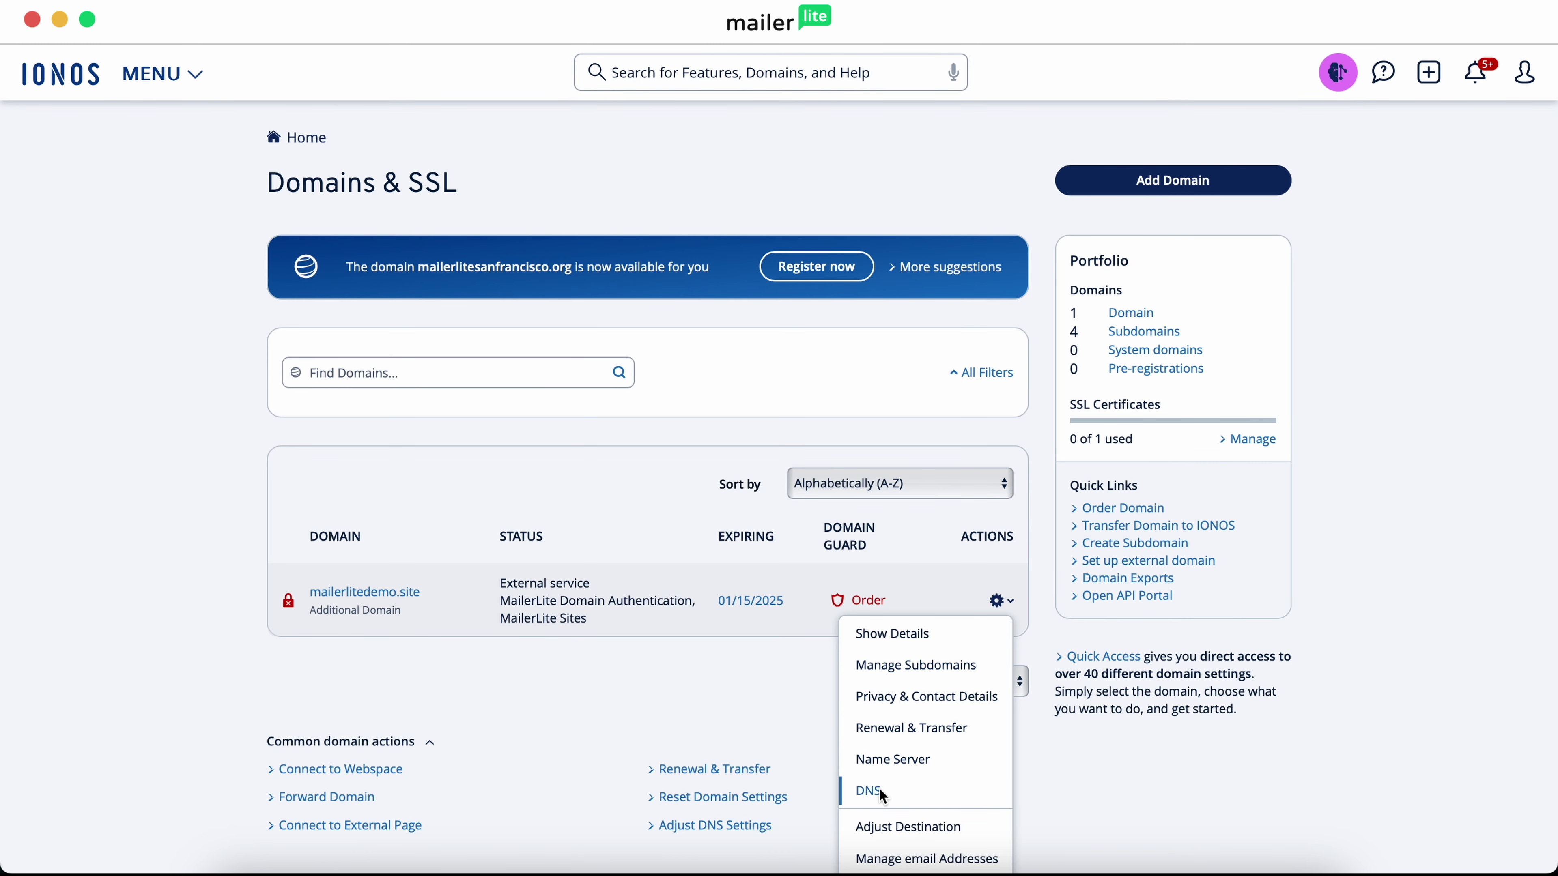
{"action": "left_click", "coordinate": [876, 792]}
{"action": "scroll", "coordinate": [1315, 480], "scroll_direction": "down", "scroll_amount": 4}
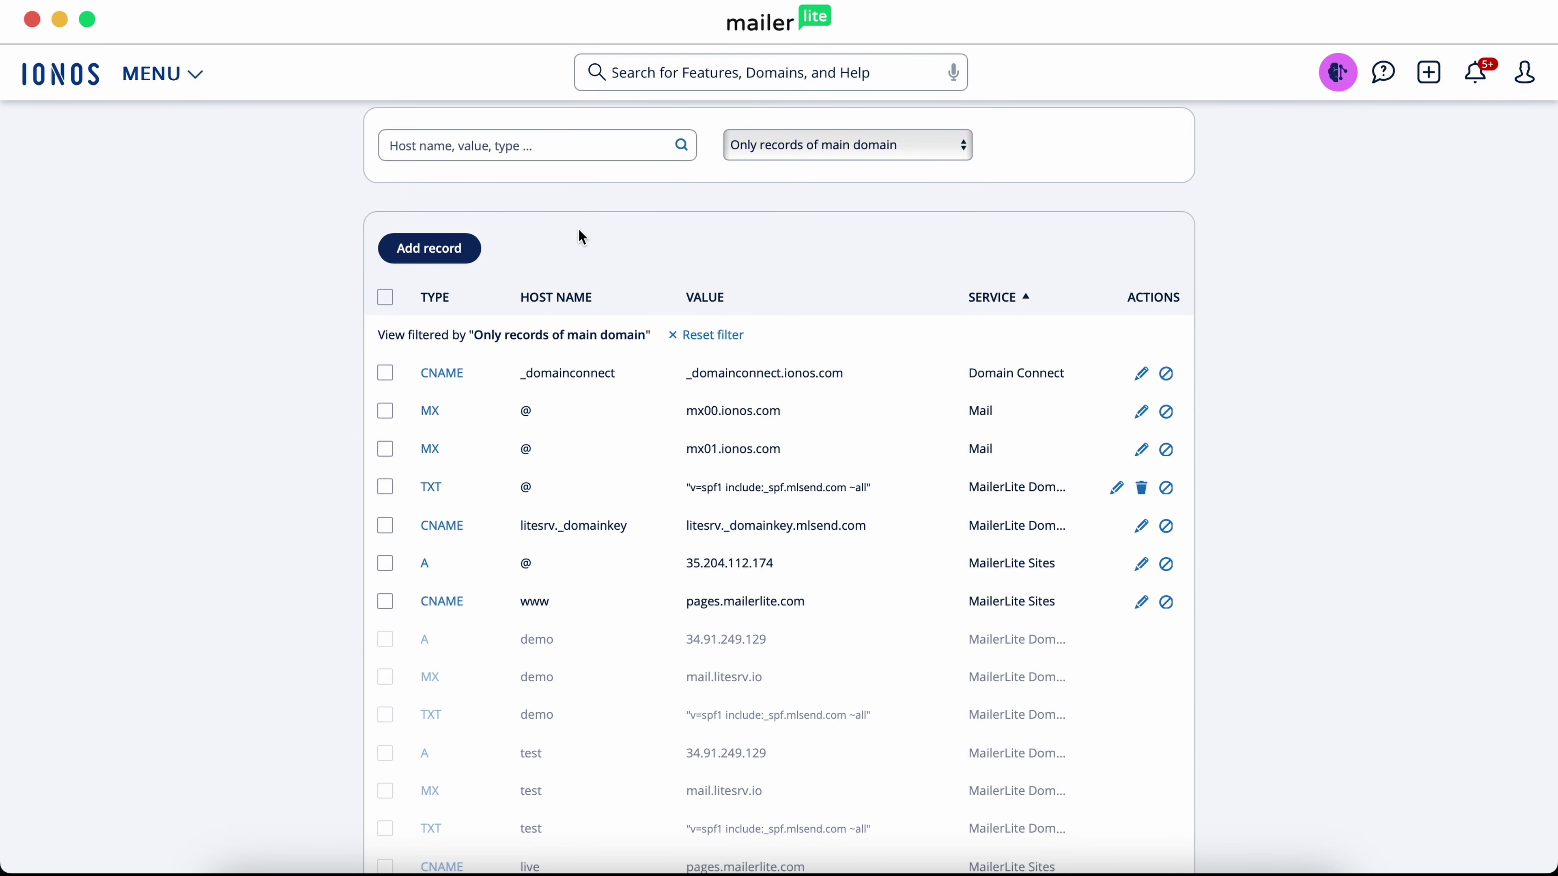
{"action": "left_click", "coordinate": [429, 246]}
{"action": "left_click", "coordinate": [999, 258]}
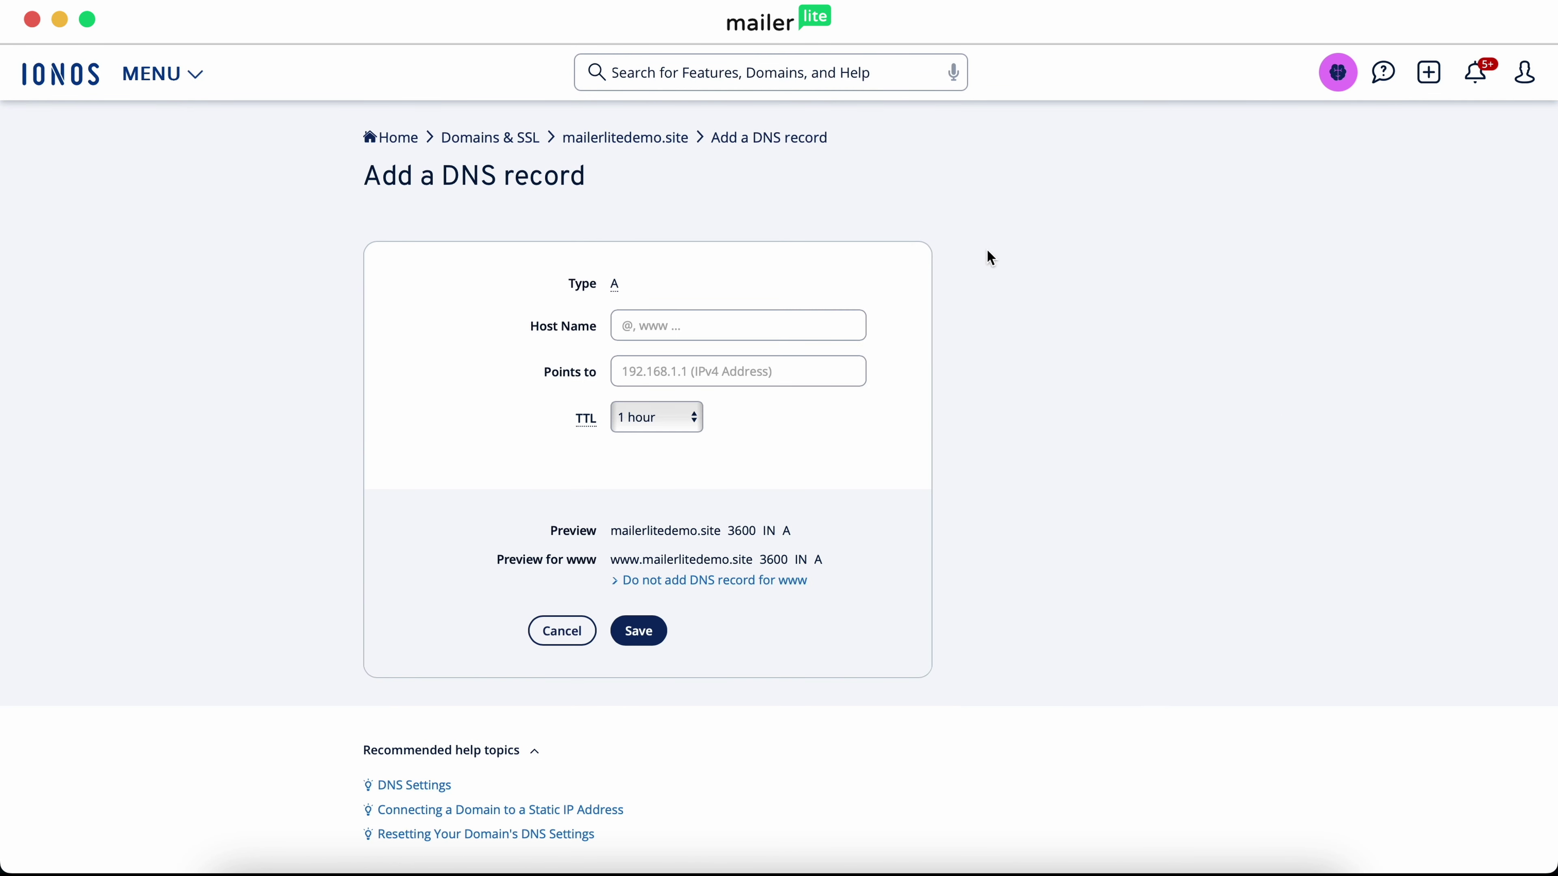
{"action": "left_click", "coordinate": [776, 315]}
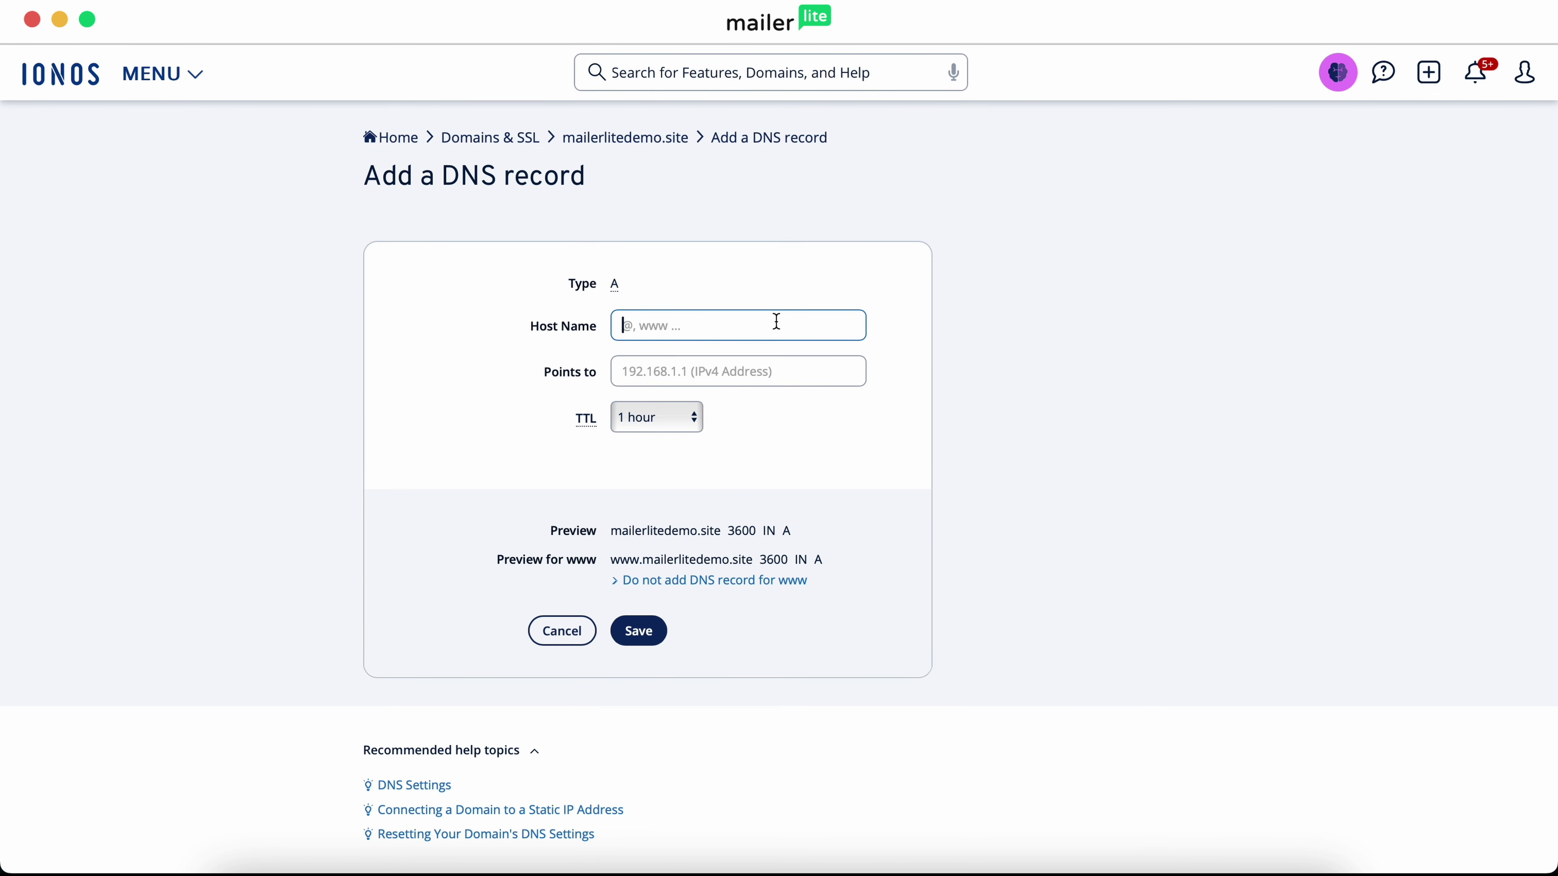
{"action": "type", "text": "demo"}
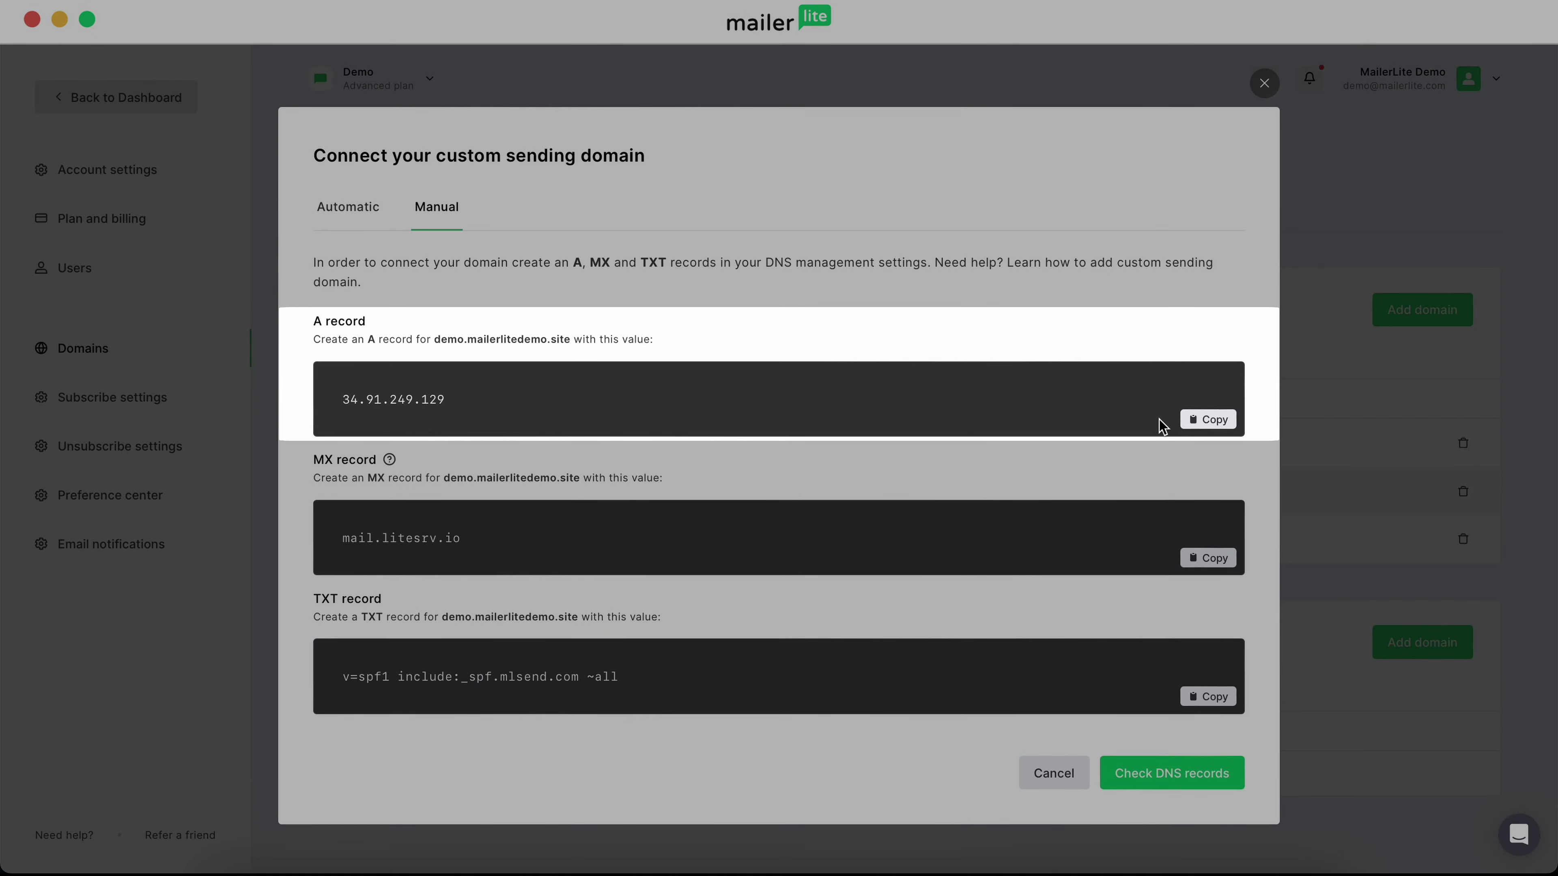
{"action": "left_click", "coordinate": [1199, 420]}
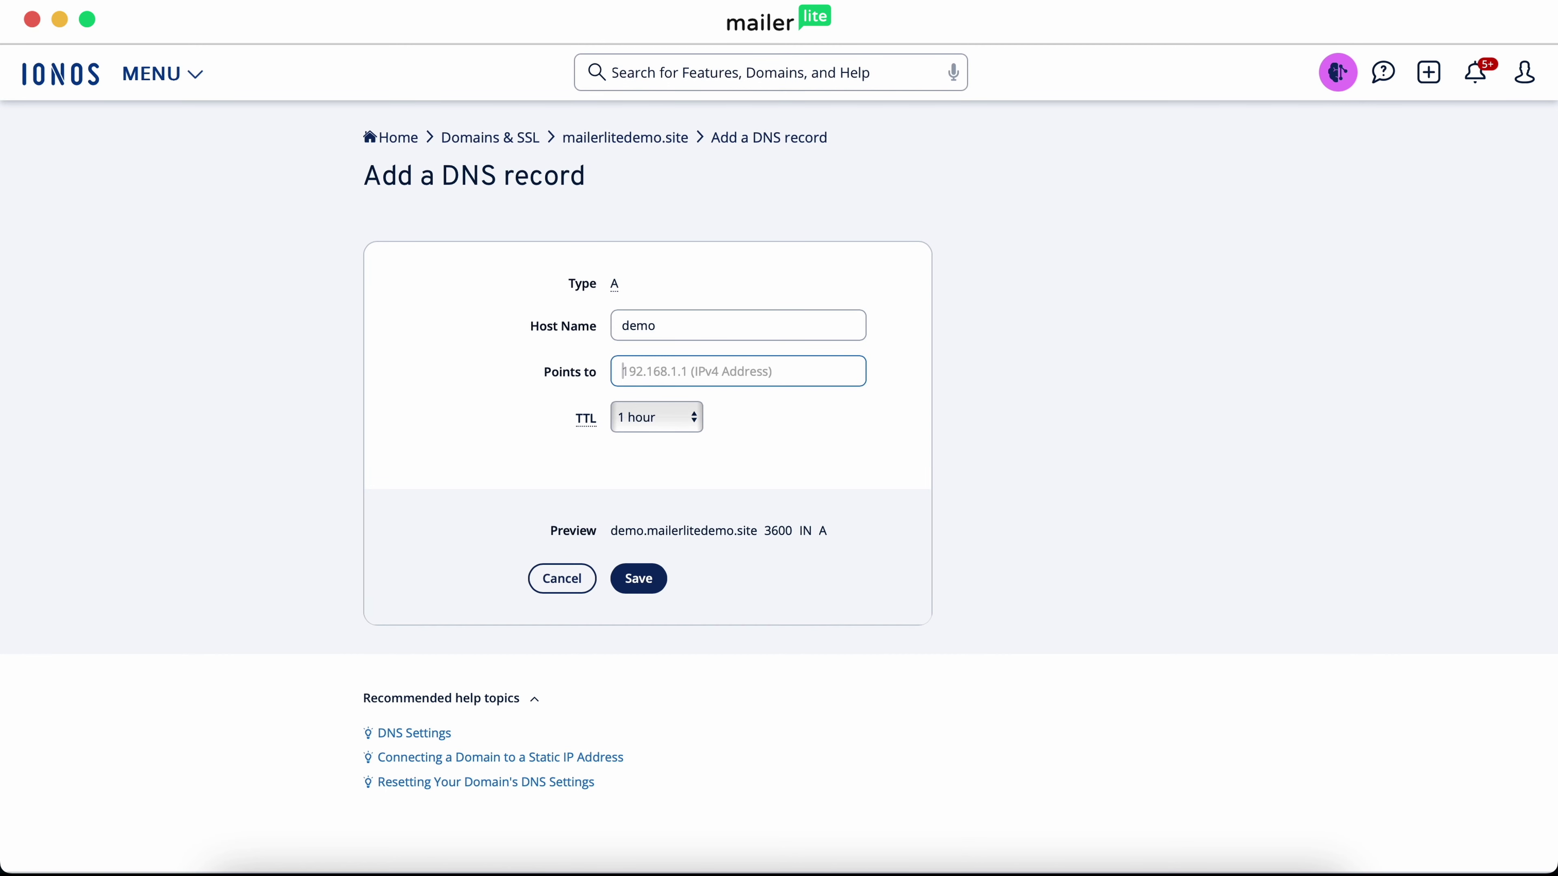
{"action": "key", "text": "super+v"}
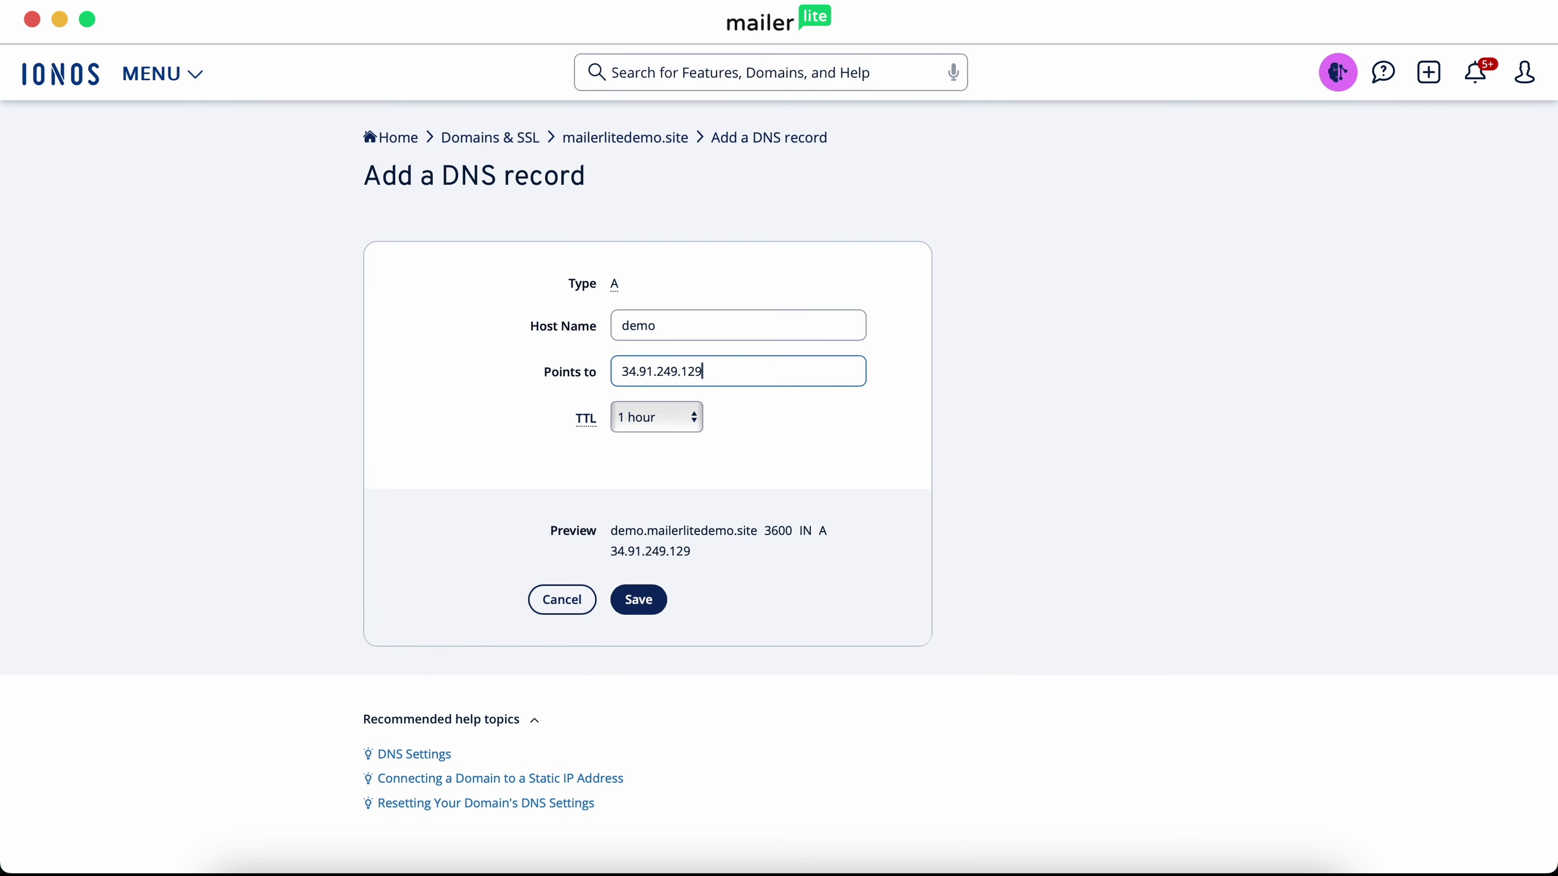
{"action": "left_click", "coordinate": [644, 601]}
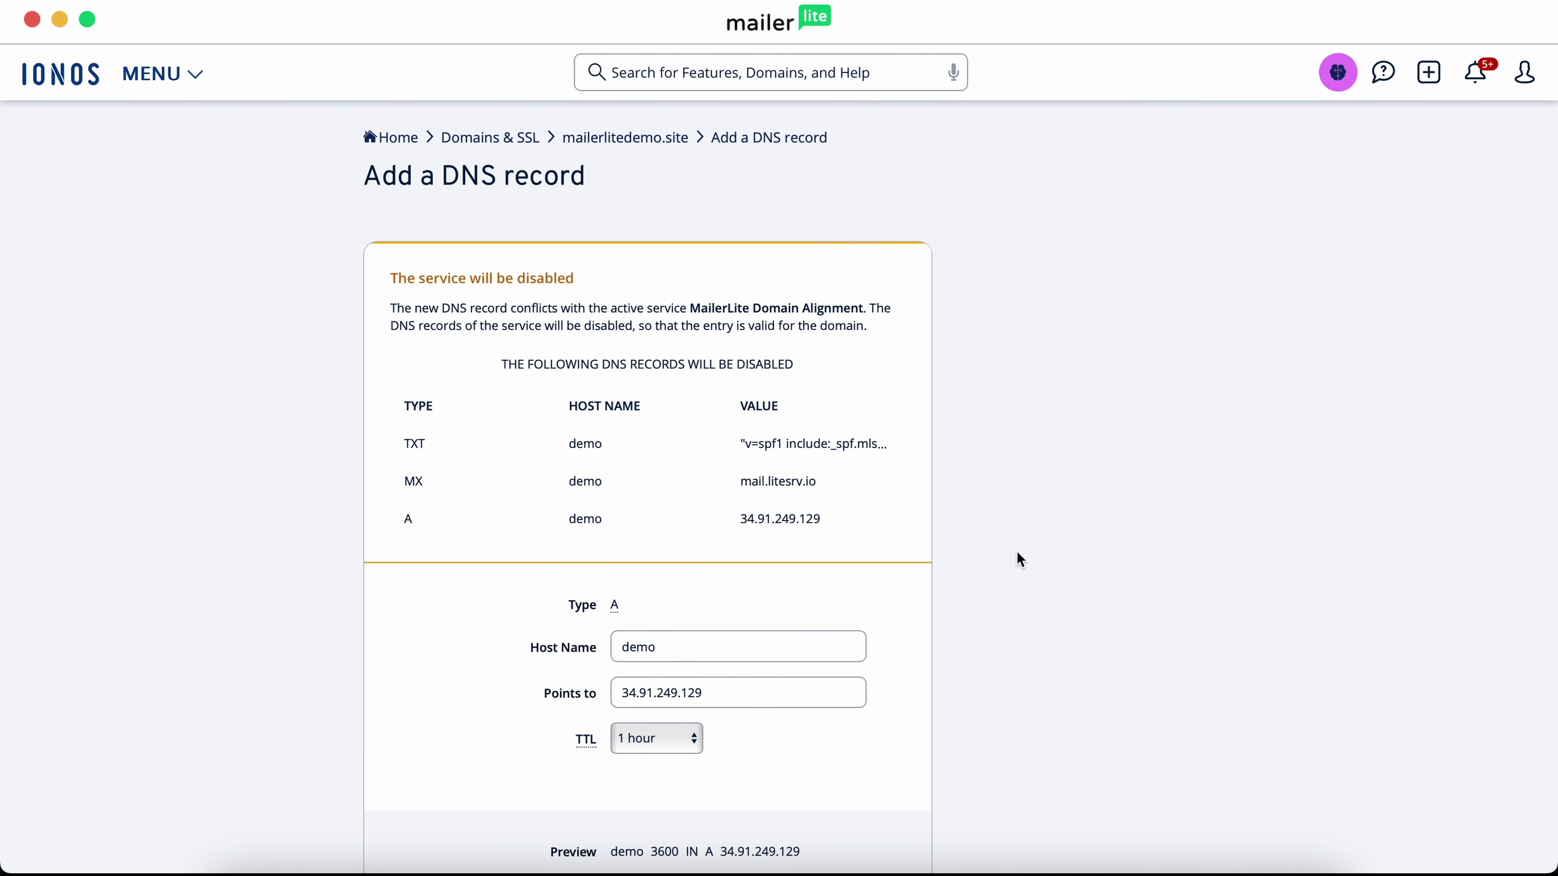
{"action": "scroll", "coordinate": [1021, 560], "scroll_direction": "down", "scroll_amount": 3}
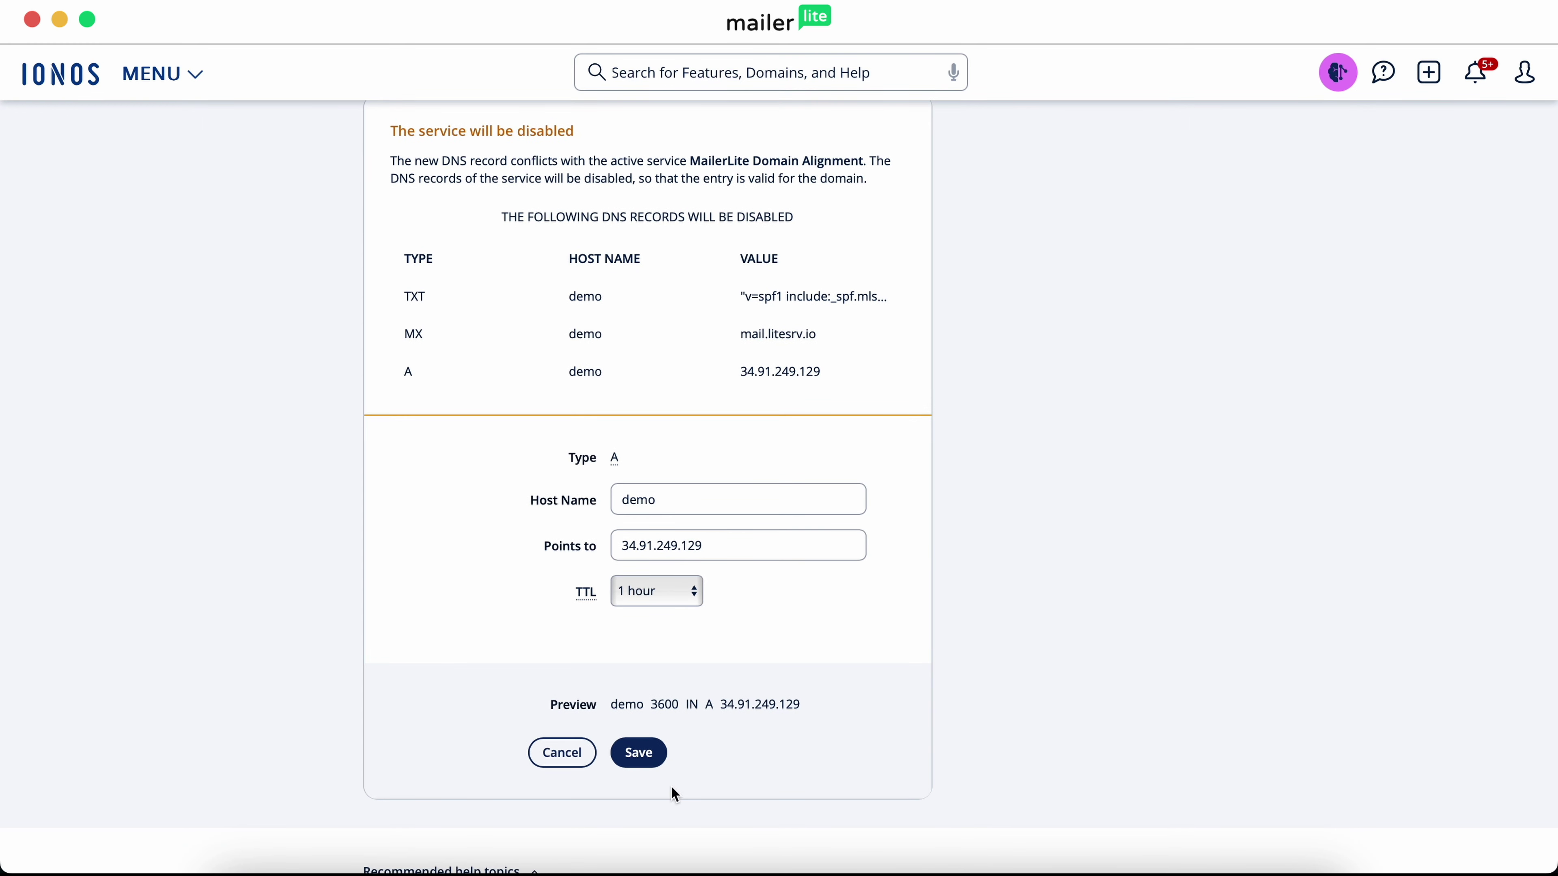
{"action": "left_click", "coordinate": [635, 763]}
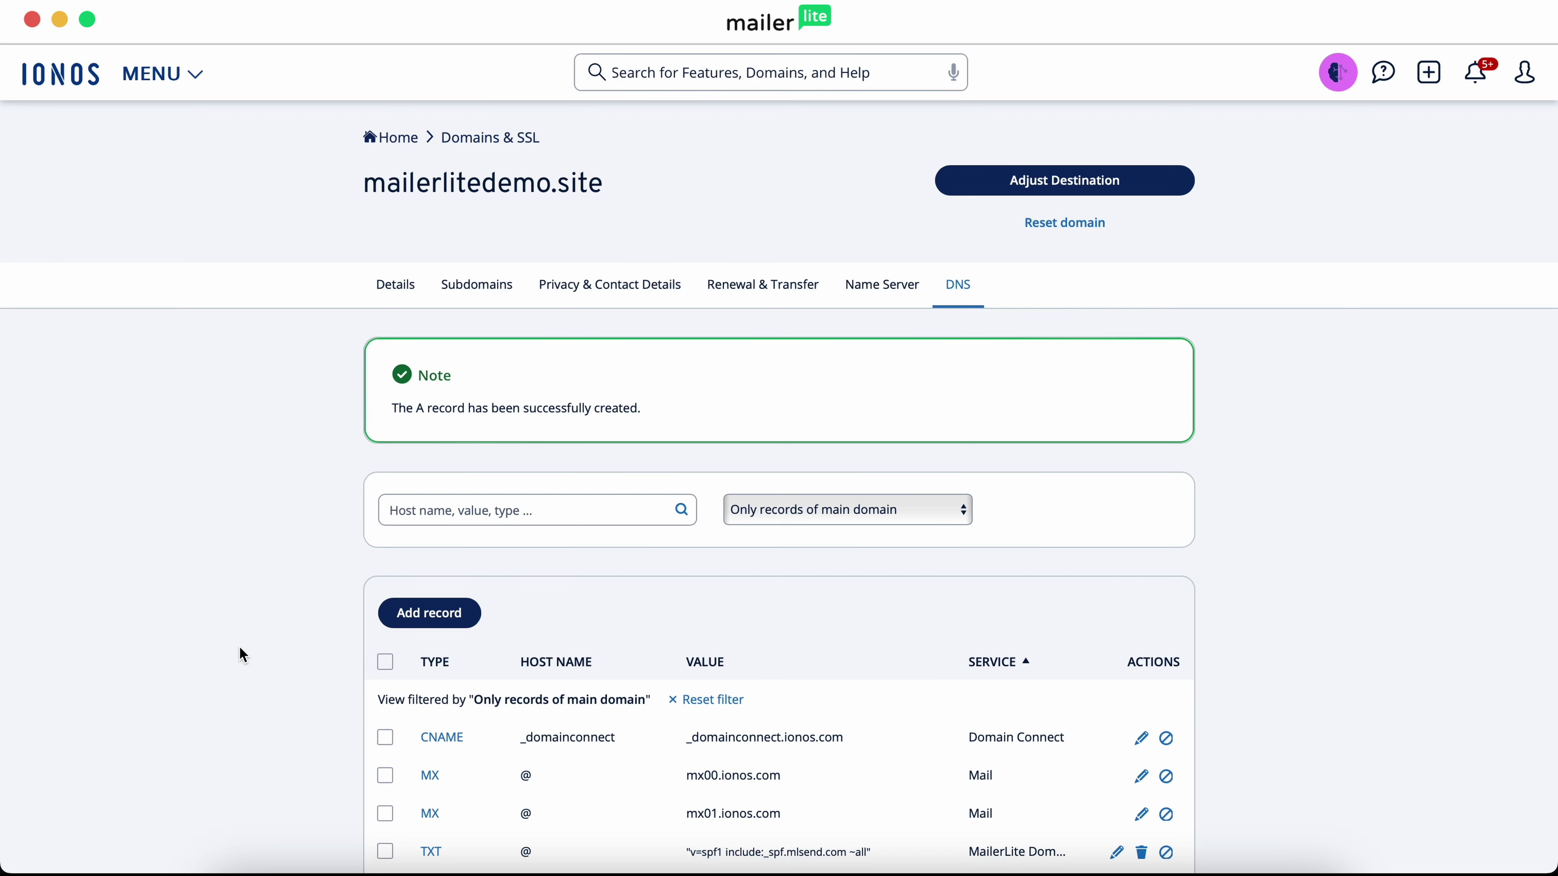
- Add and save an MX record for host demo pointing to mail.litesrv.io
{"action": "left_click", "coordinate": [409, 613]}
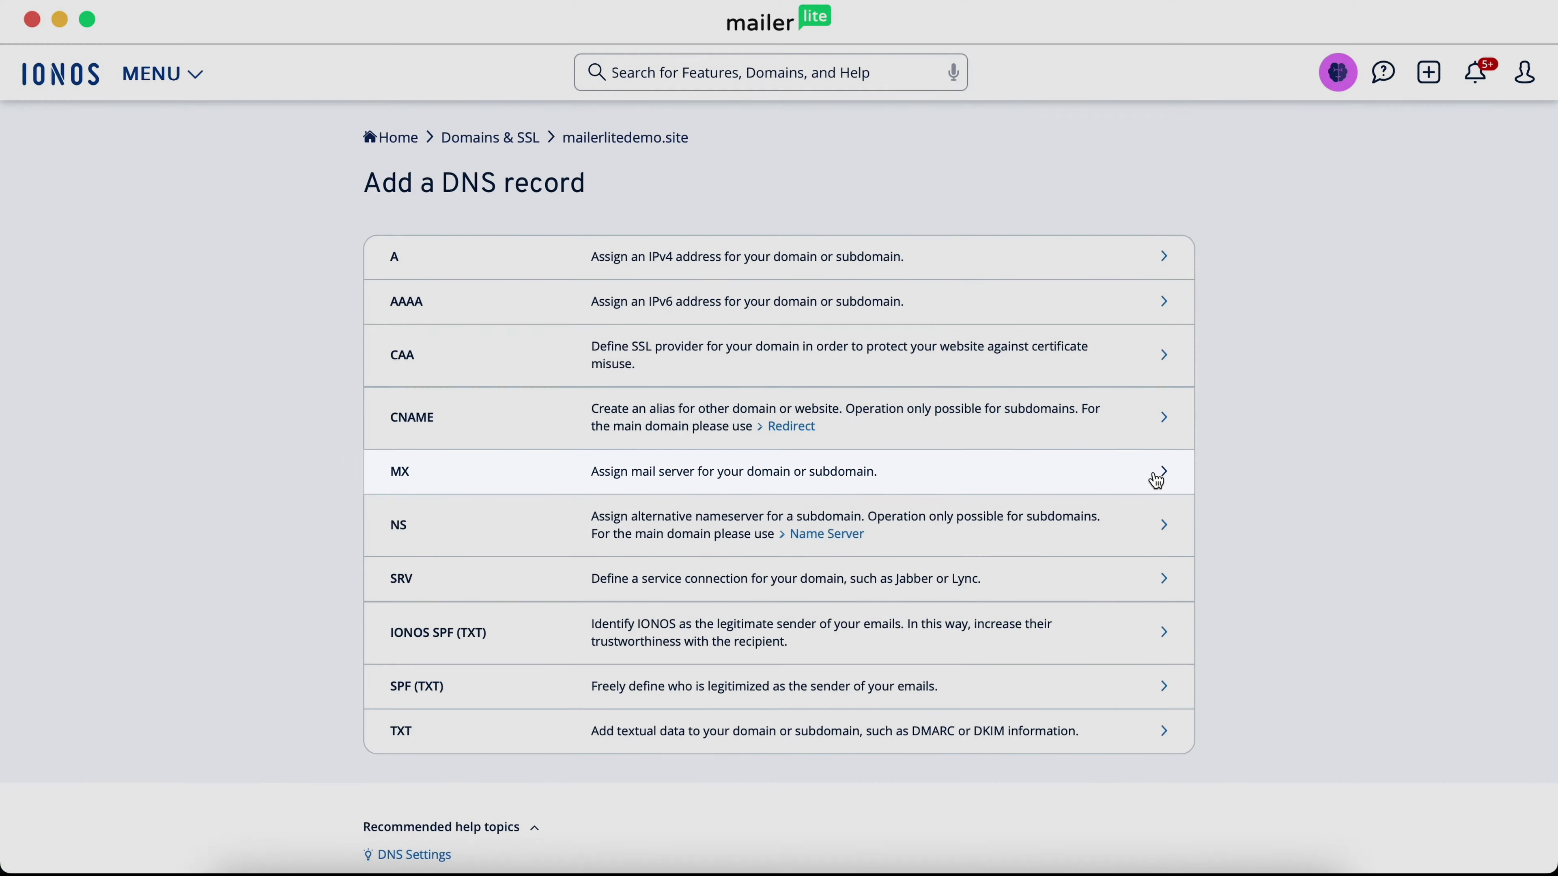
{"action": "left_click", "coordinate": [1159, 475]}
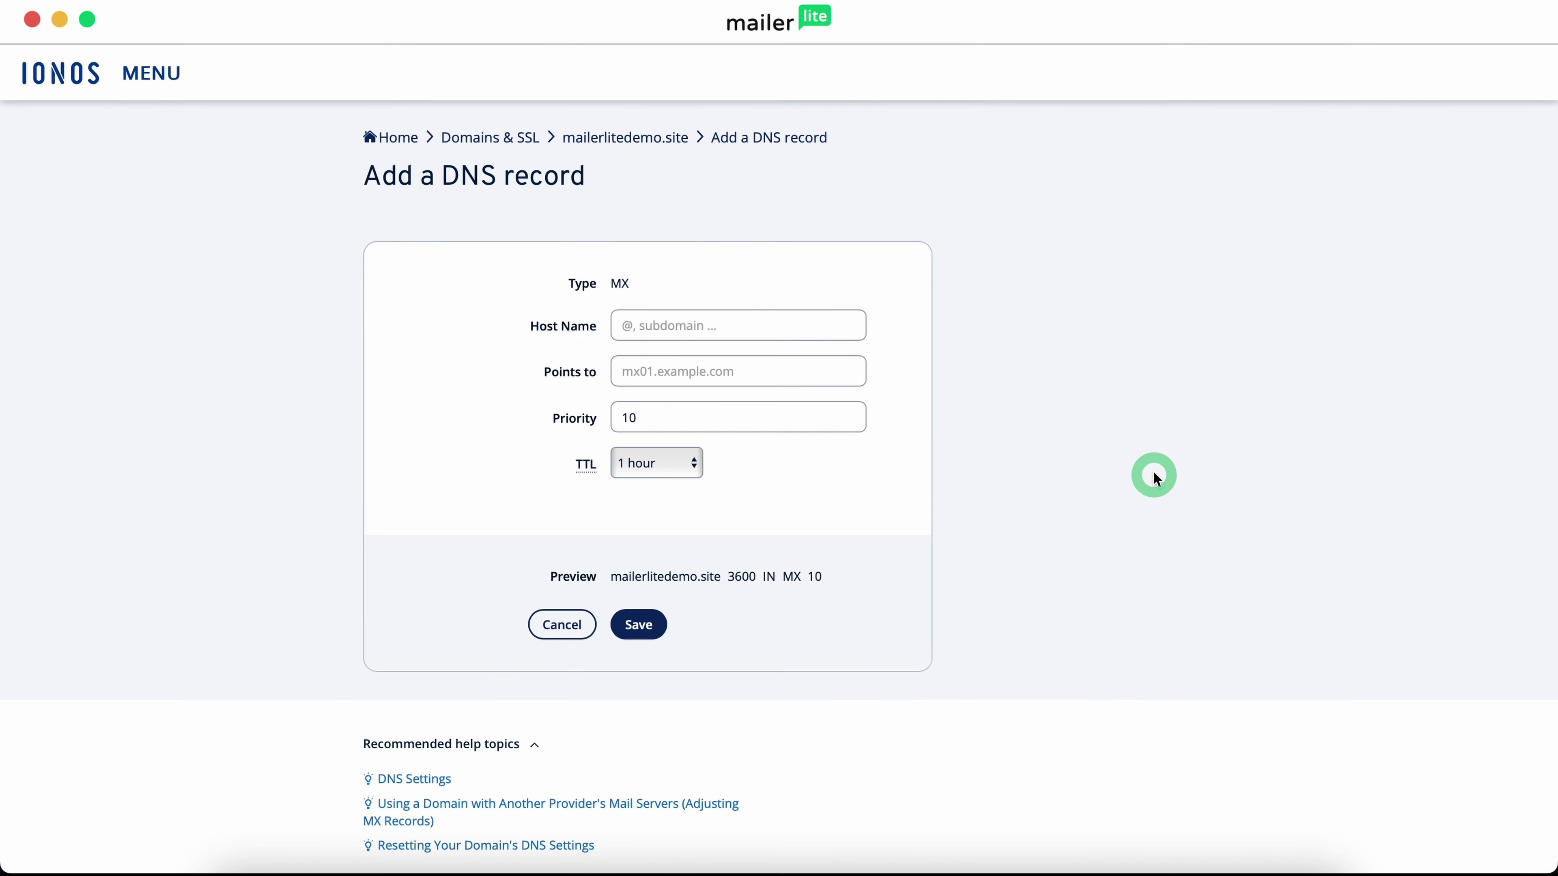
{"action": "left_click", "coordinate": [855, 326]}
{"action": "type", "text": "demo"}
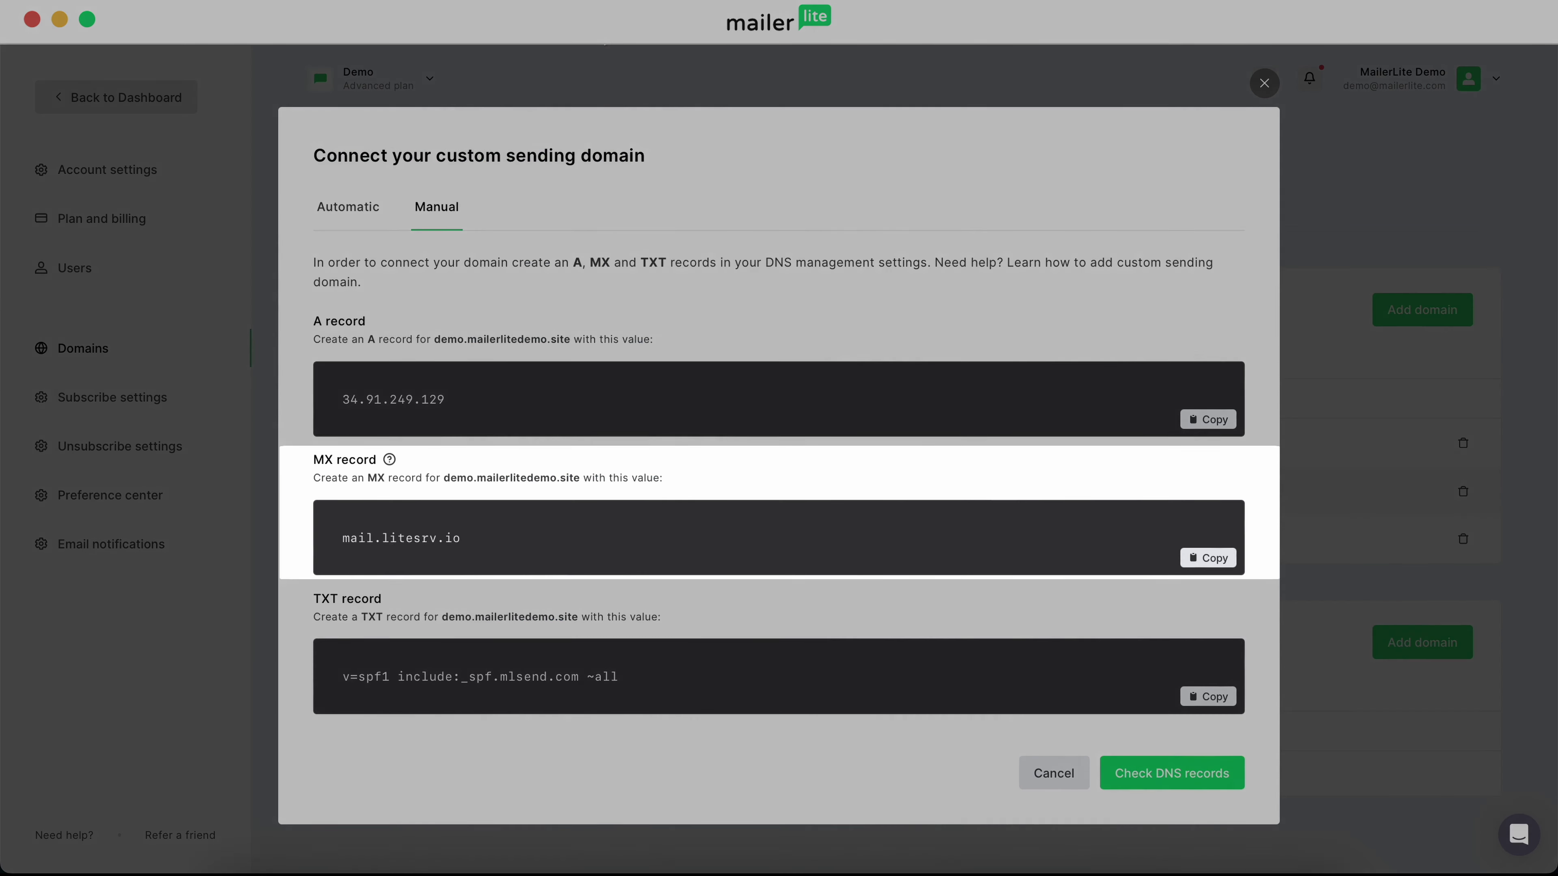
{"action": "left_click", "coordinate": [1207, 557]}
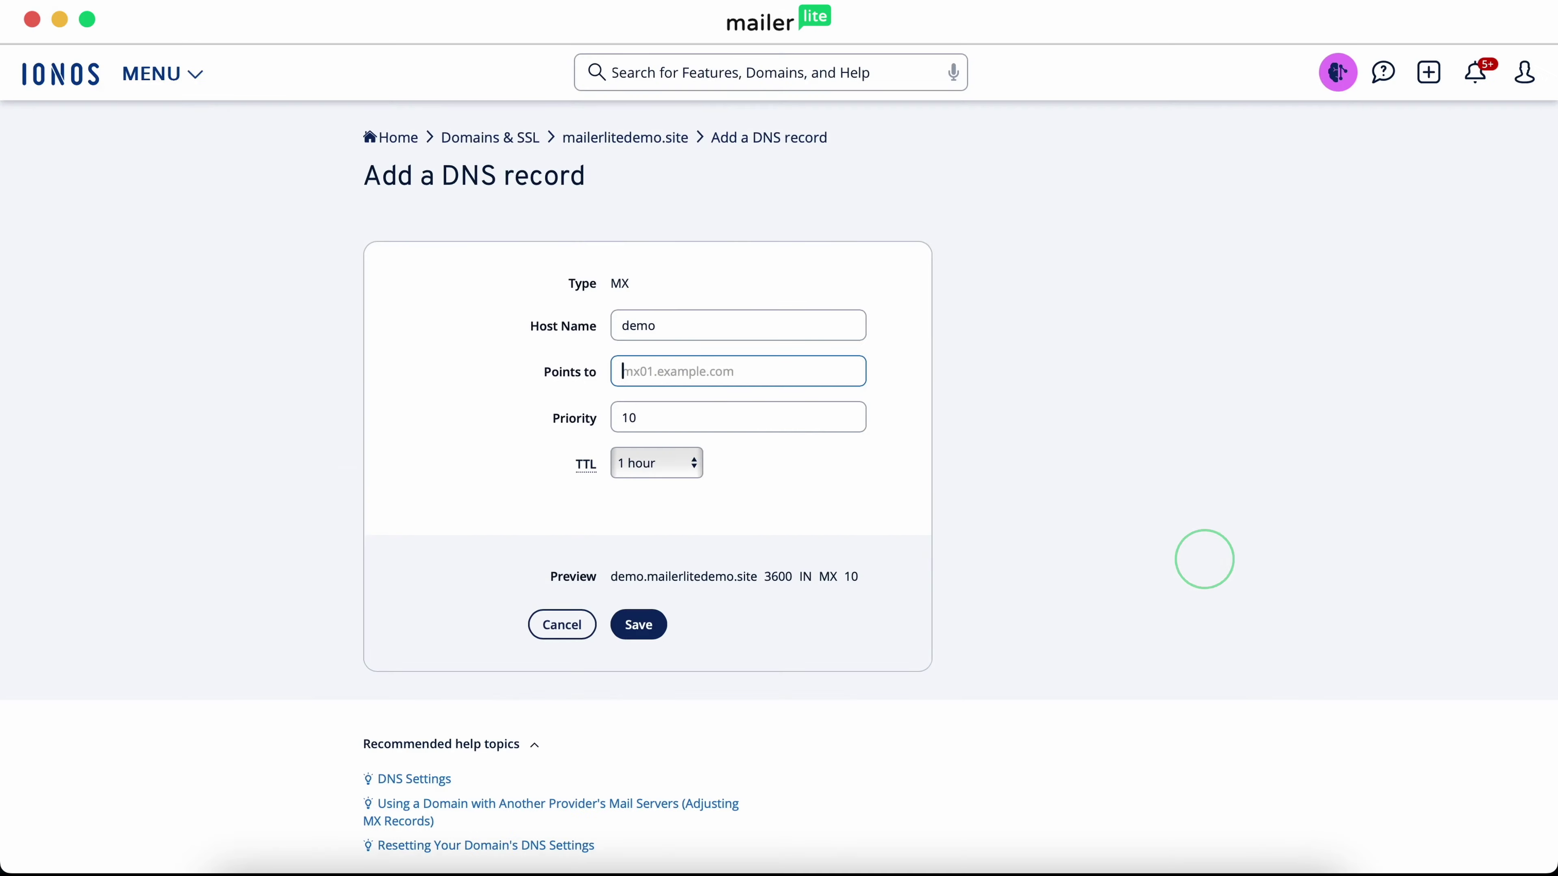
{"action": "key", "text": "super+v"}
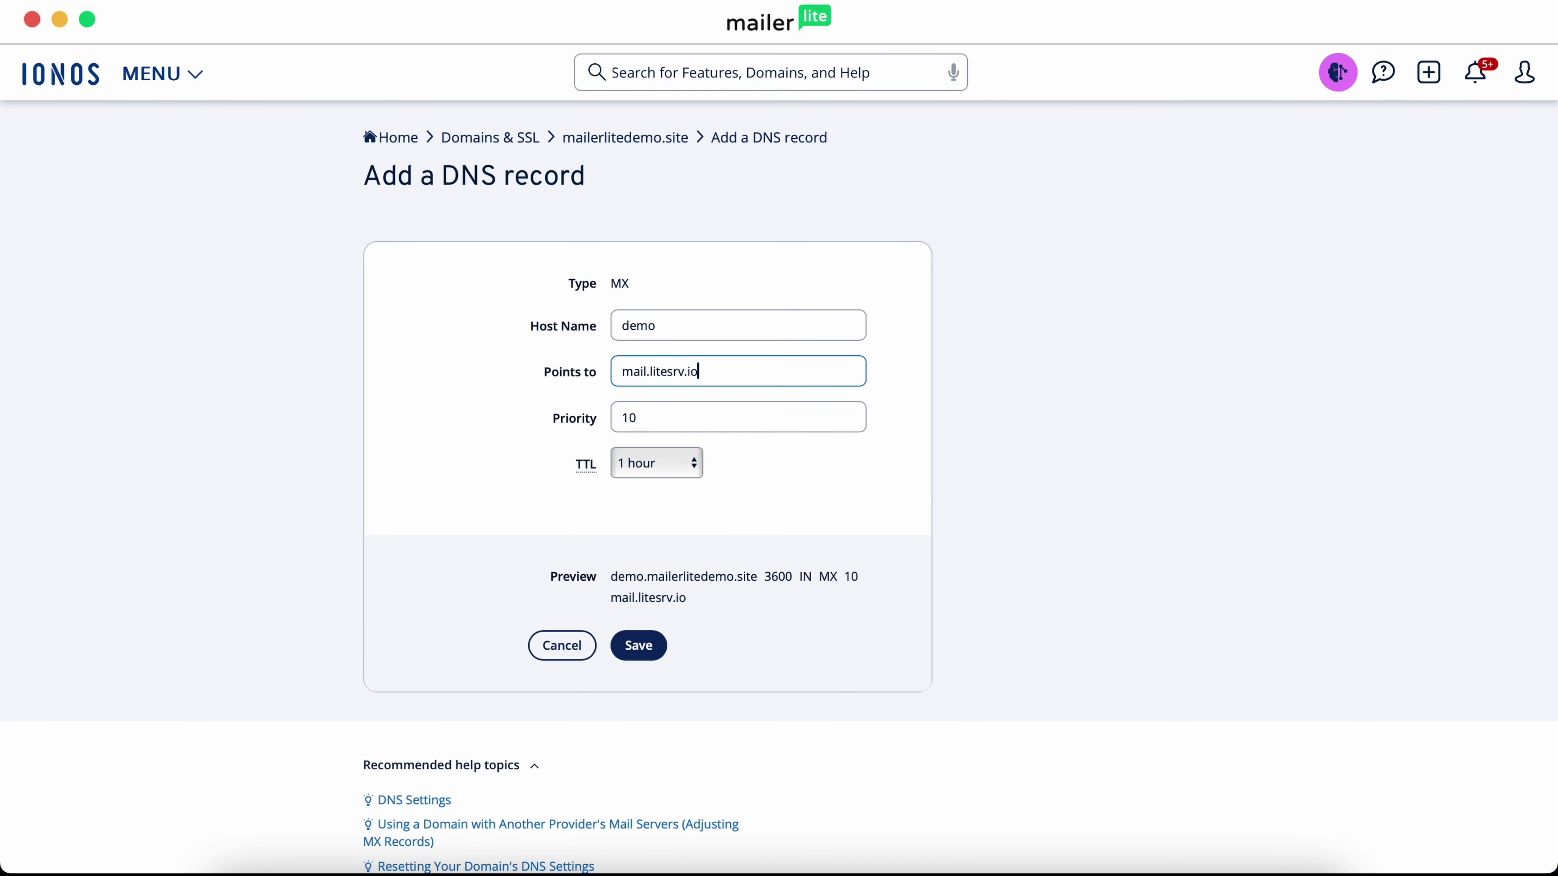
{"action": "left_click", "coordinate": [647, 652]}
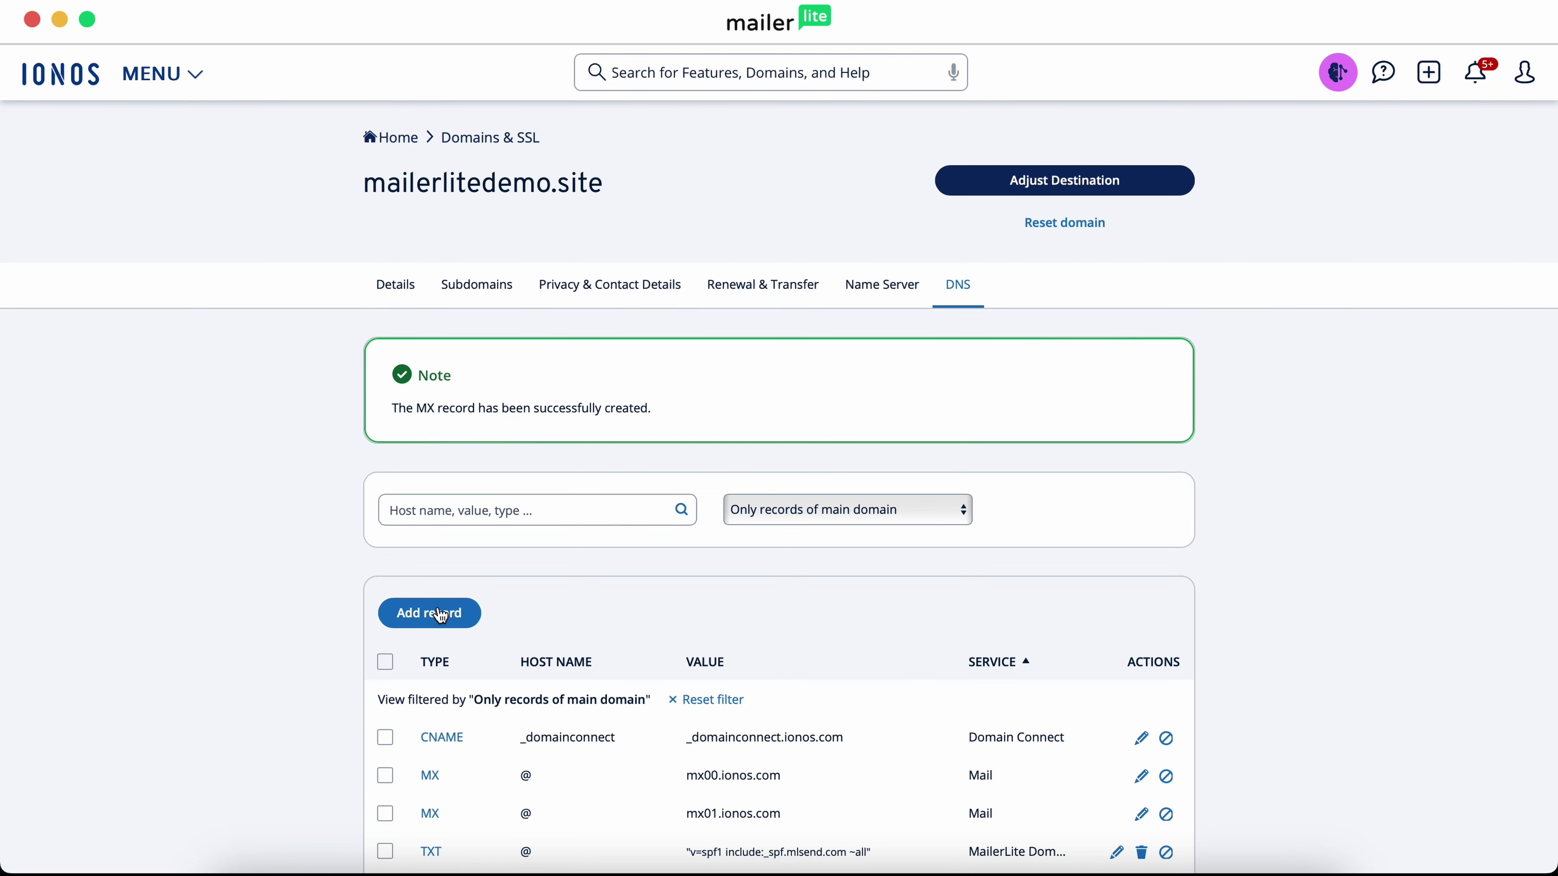
- Start a TXT record for host demo and paste MailerLite's SPF value into it
{"action": "left_click", "coordinate": [435, 605]}
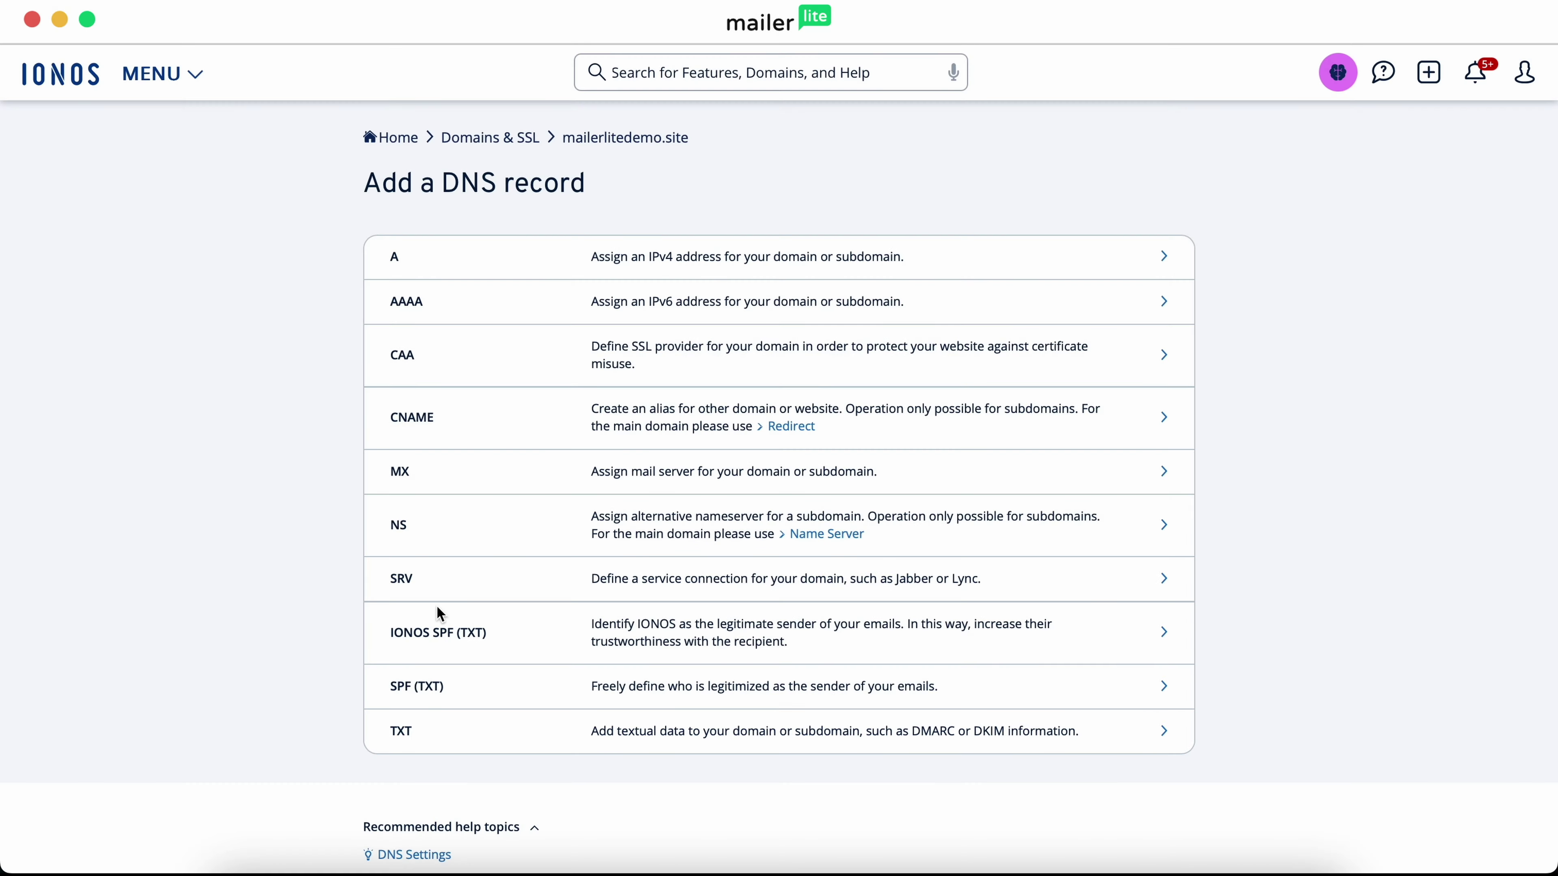
{"action": "left_click", "coordinate": [922, 744]}
{"action": "left_click", "coordinate": [835, 325]}
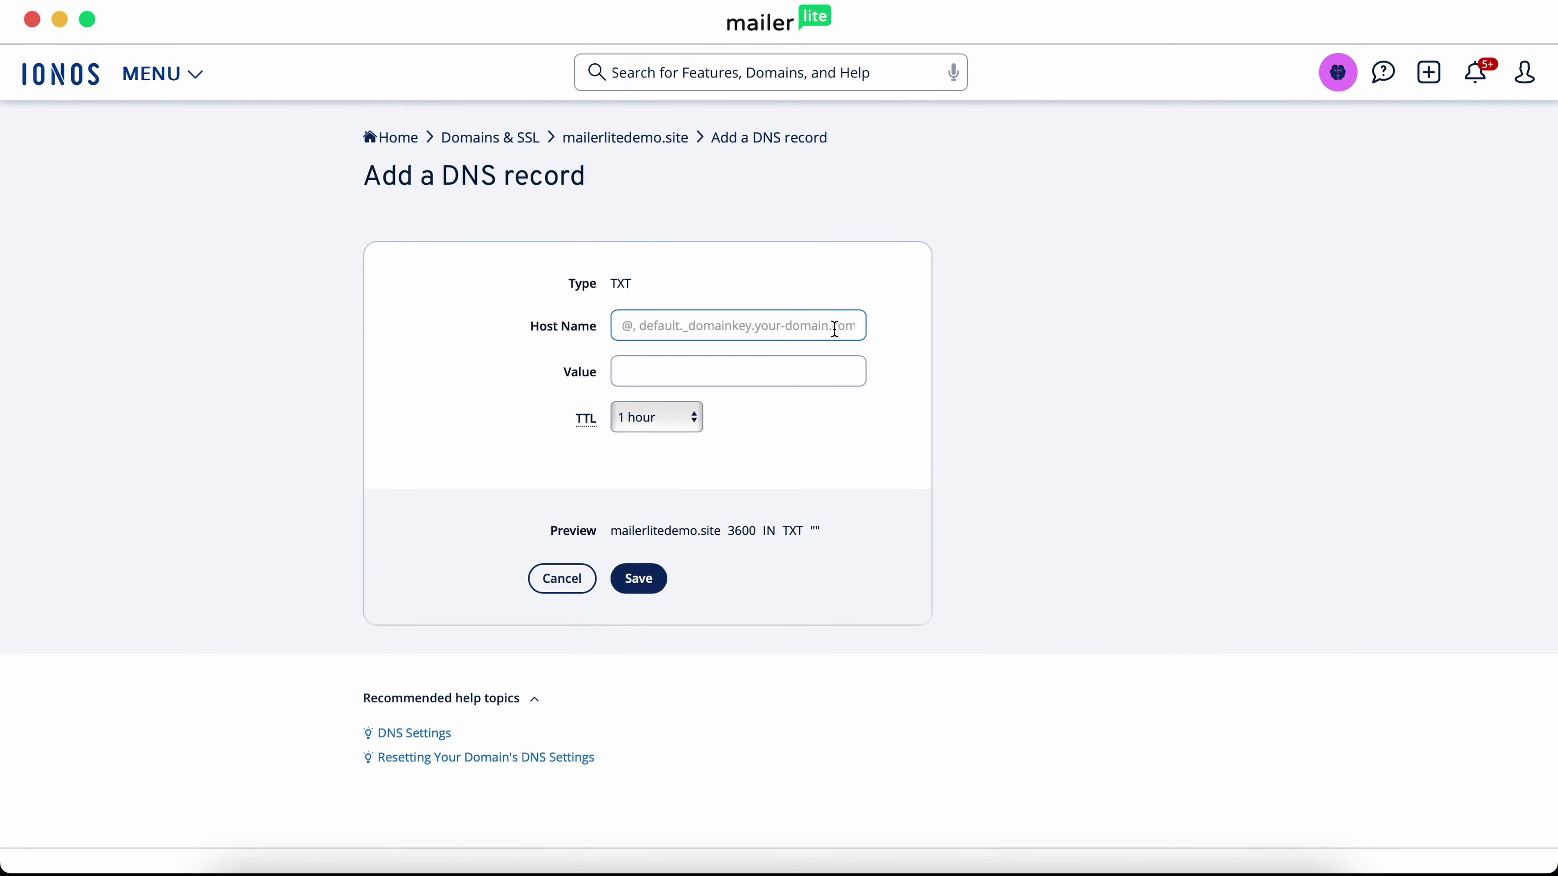
{"action": "type", "text": "demo"}
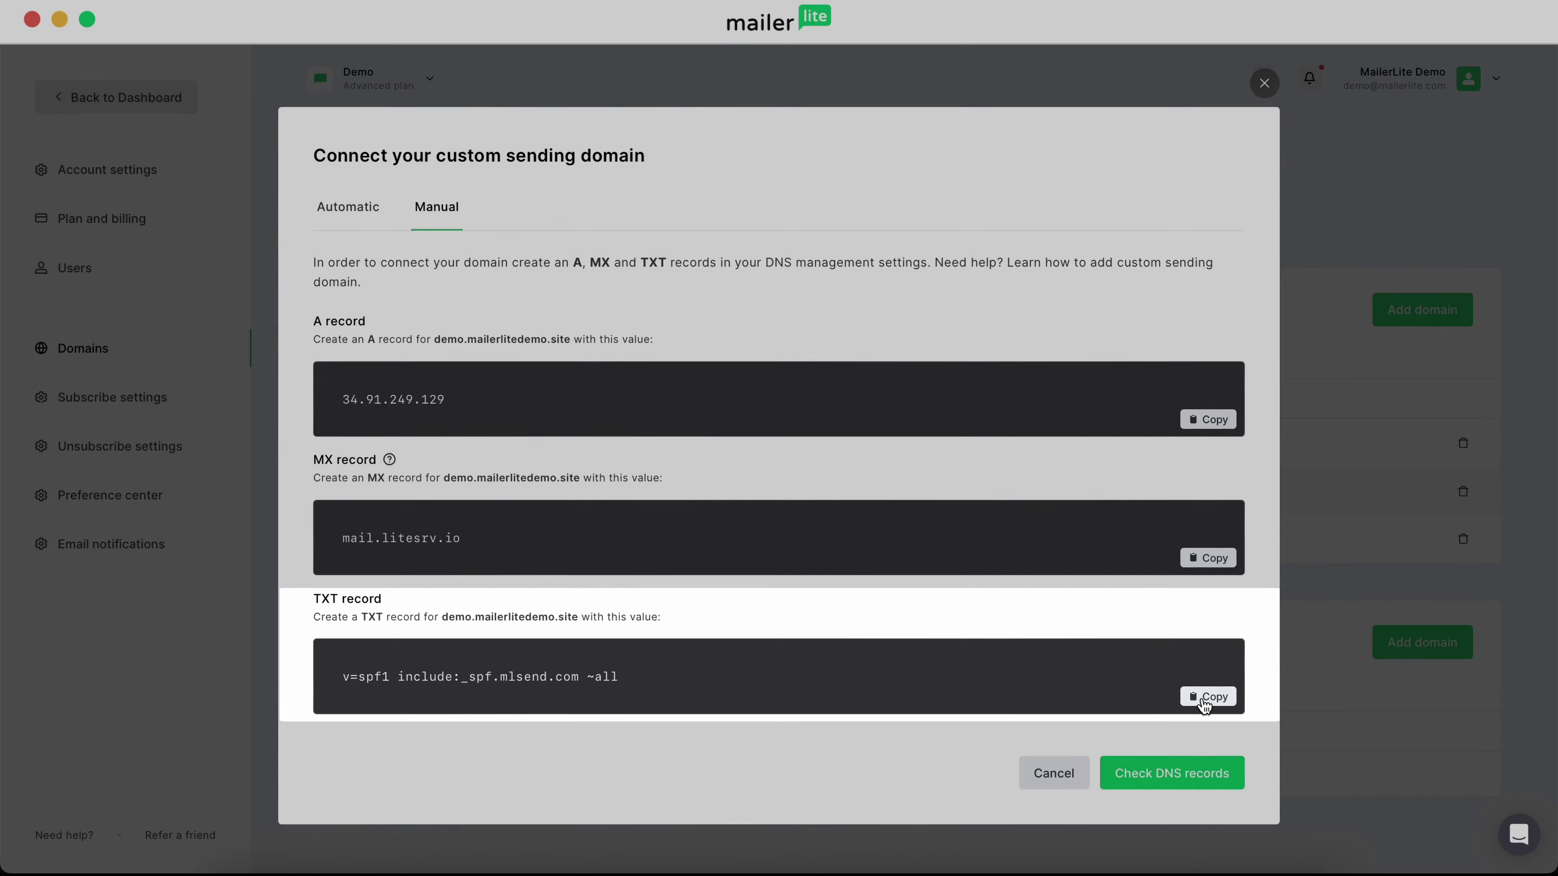
{"action": "left_click", "coordinate": [1207, 696]}
{"action": "left_click", "coordinate": [815, 371]}
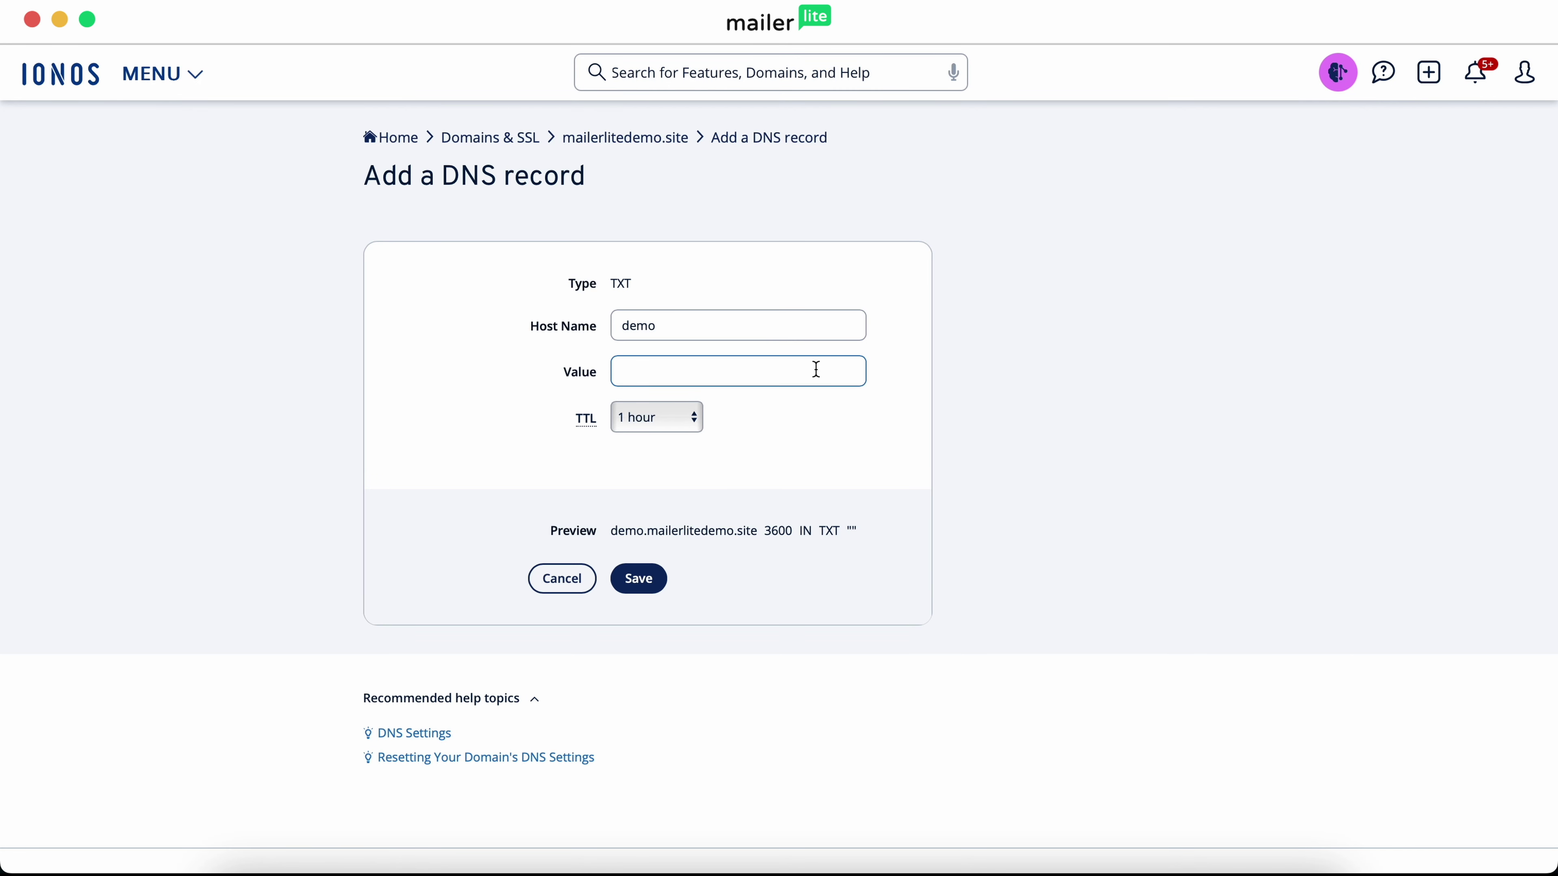
{"action": "key", "text": "super+v"}
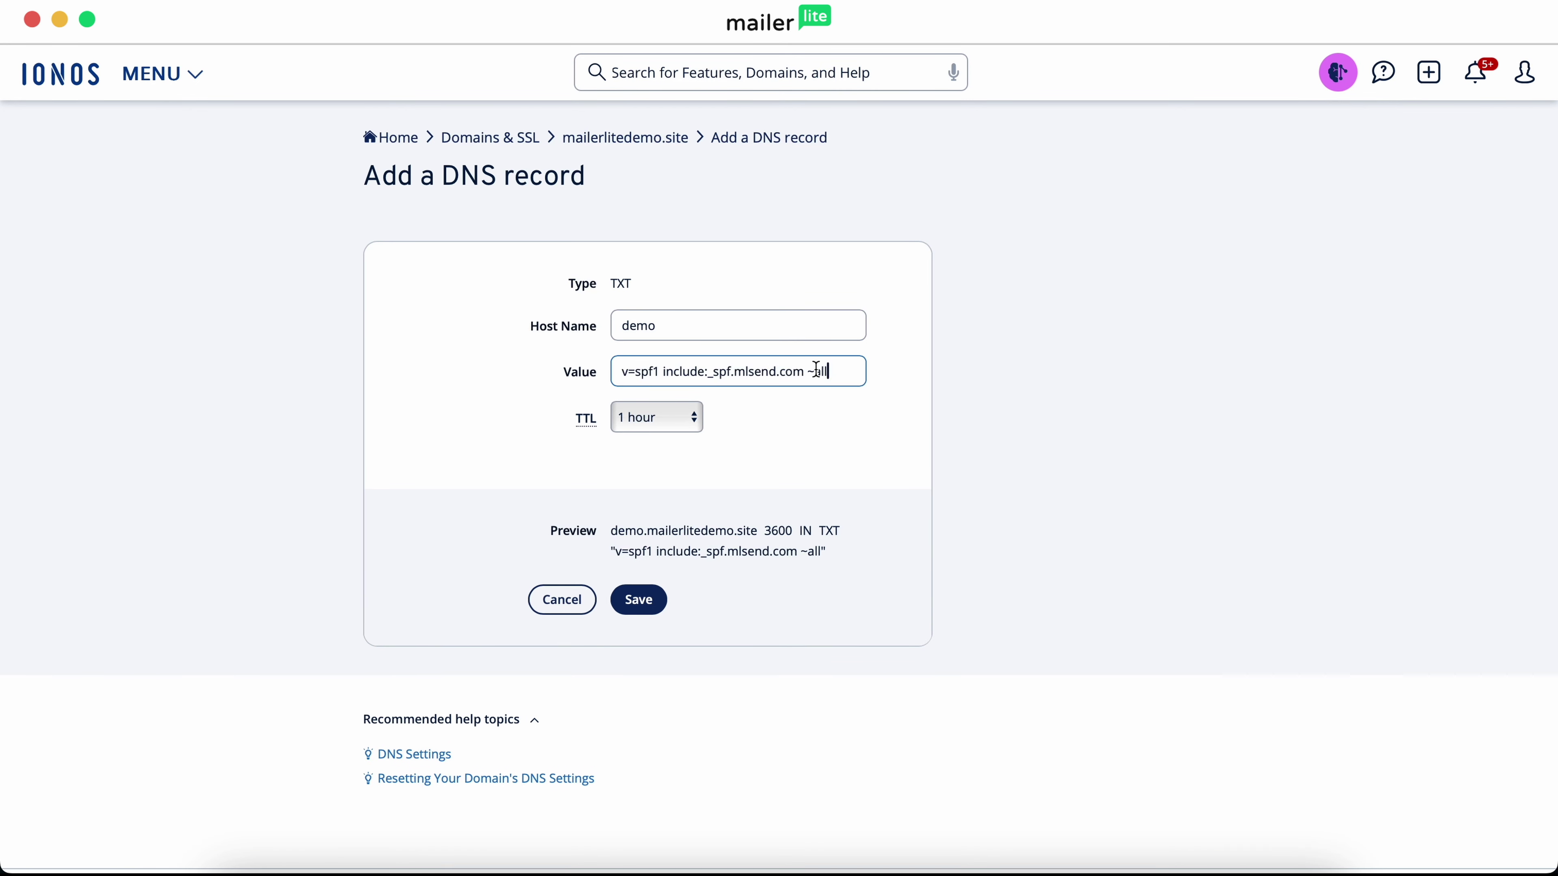
- Save the SPF TXT record, recheck DNS in MailerLite, and enable alignment for demo.mailerlitedemo.site
{"action": "left_click", "coordinate": [639, 600]}
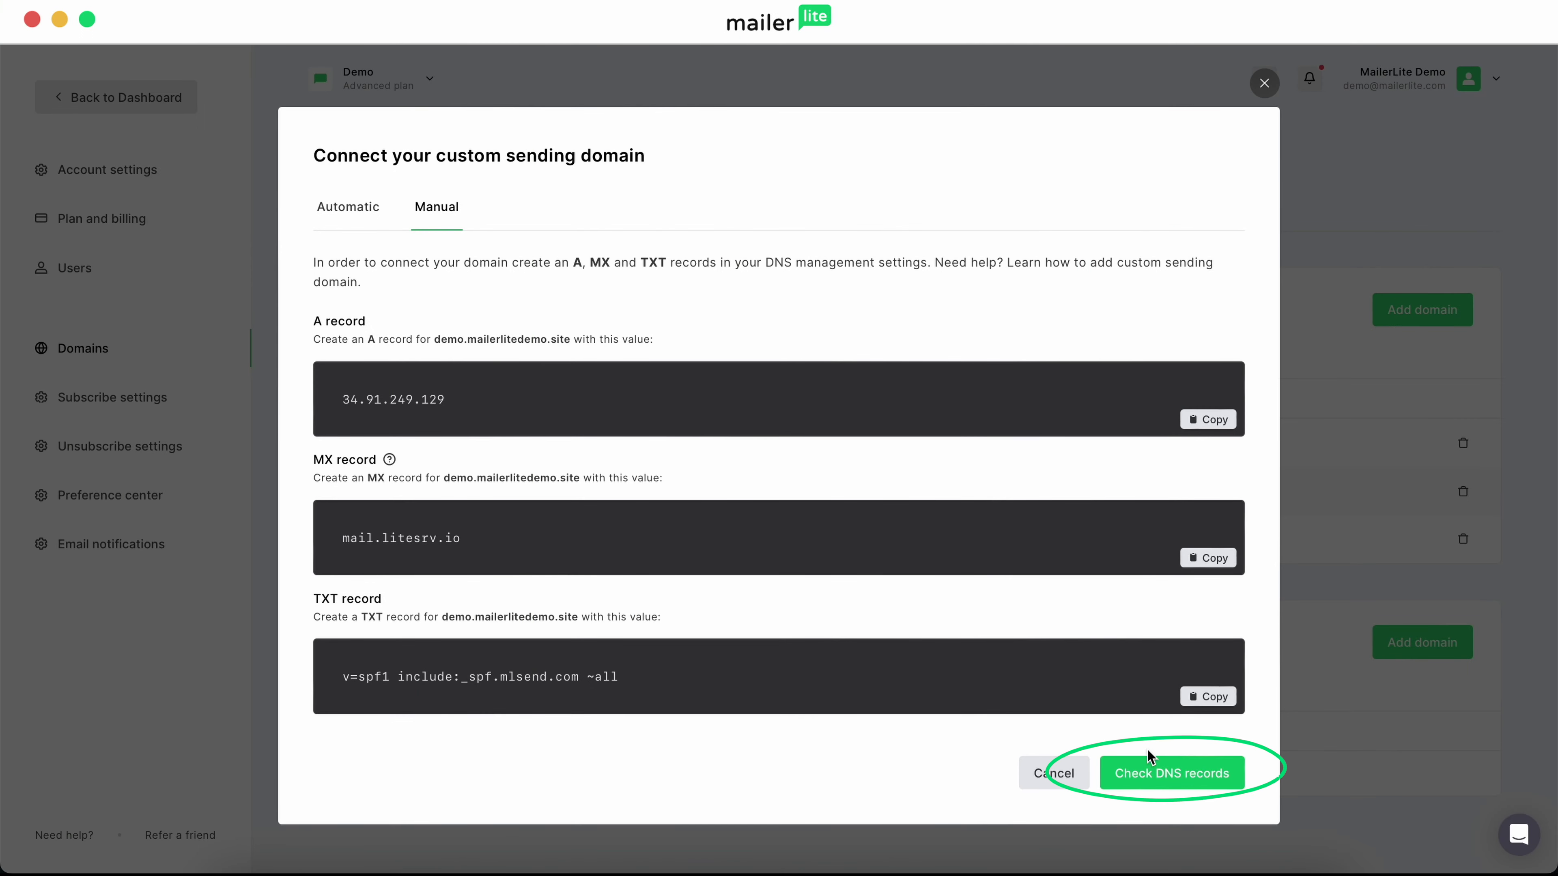
{"action": "left_click", "coordinate": [1171, 774]}
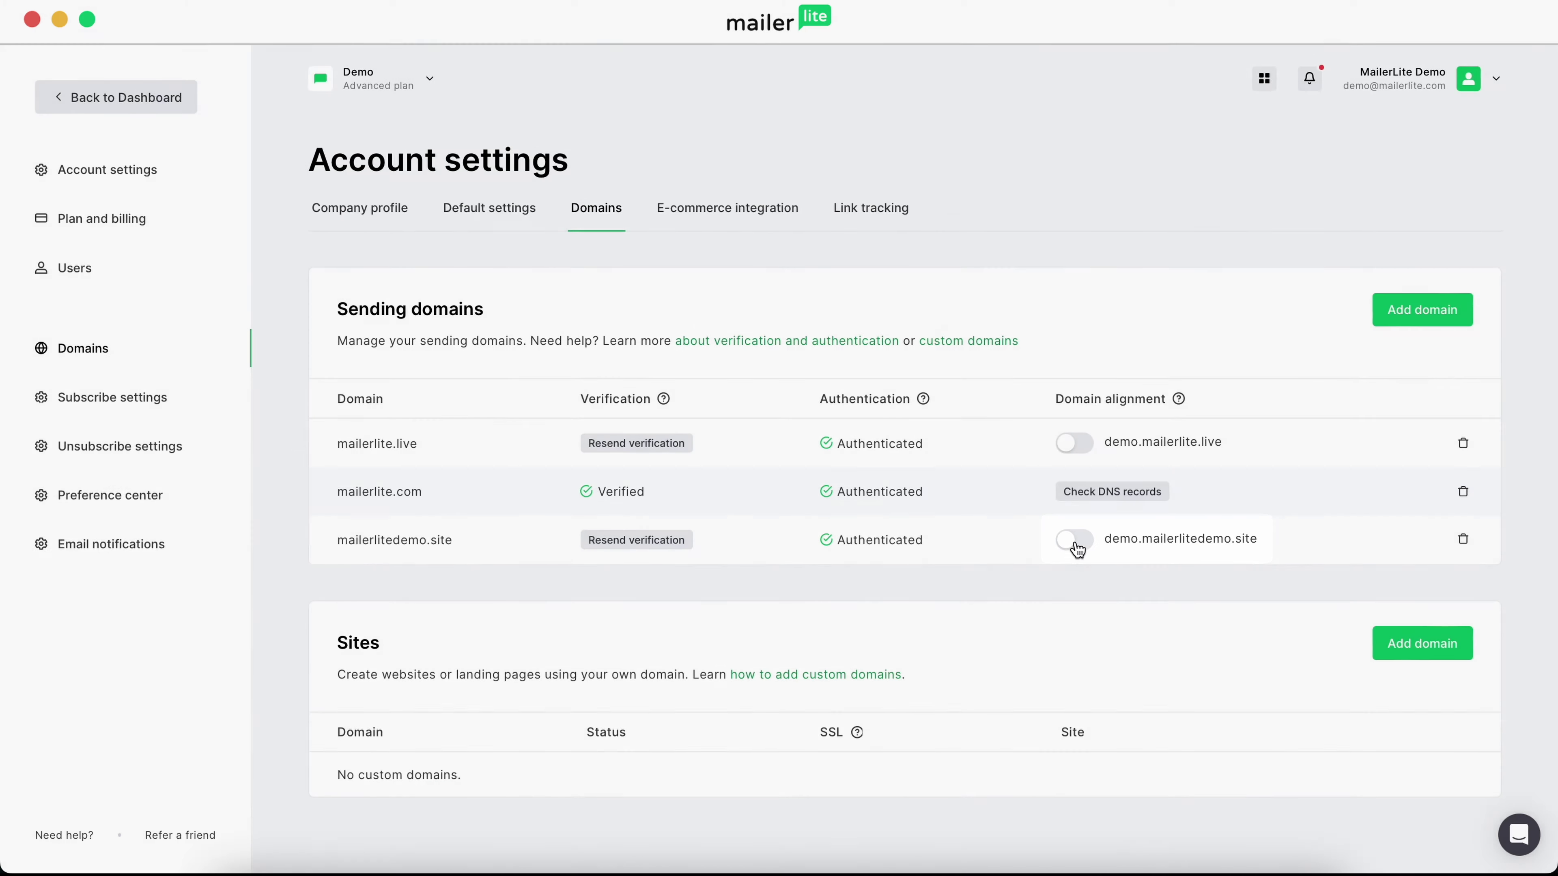
{"action": "left_click", "coordinate": [1074, 539]}
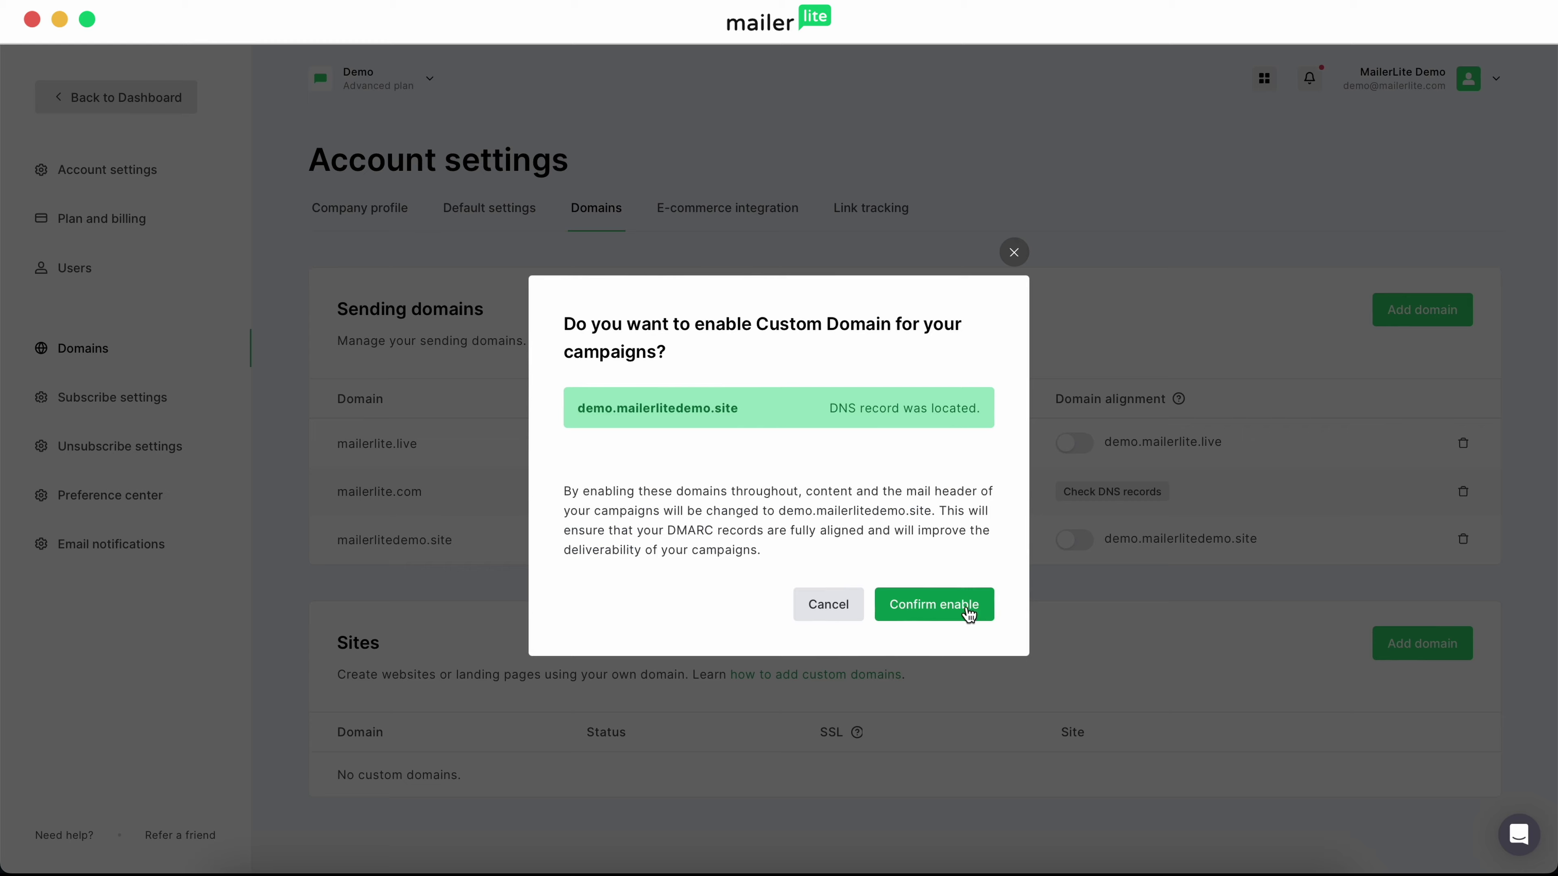
{"action": "left_click", "coordinate": [933, 605]}
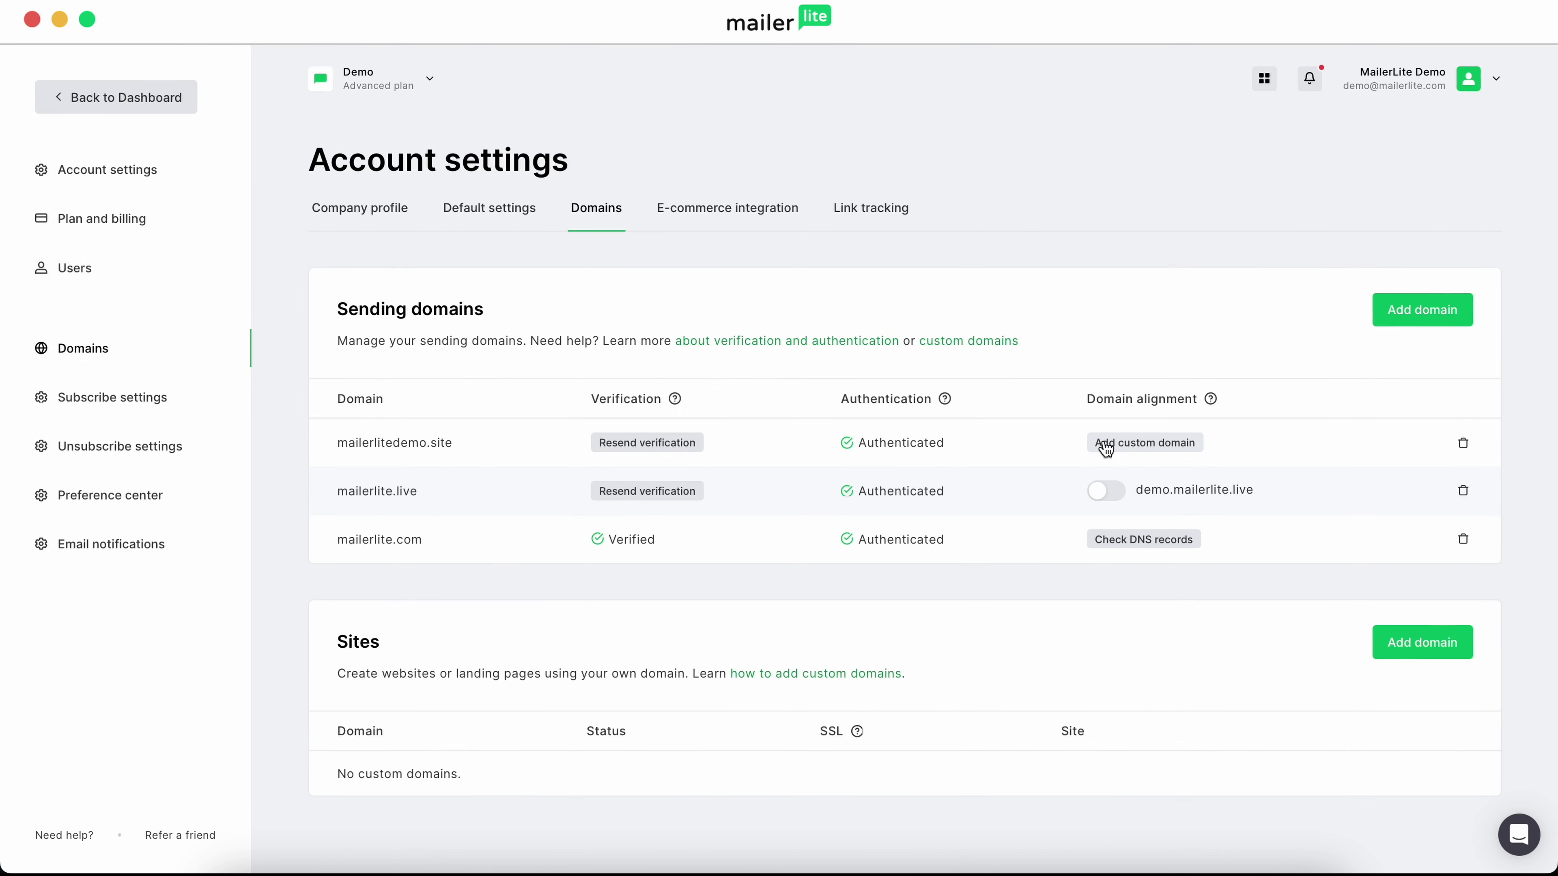
- Add the demo prefix to mailerlitedemo.site again and launch the automatic IONOS connection
{"action": "left_click", "coordinate": [1106, 446]}
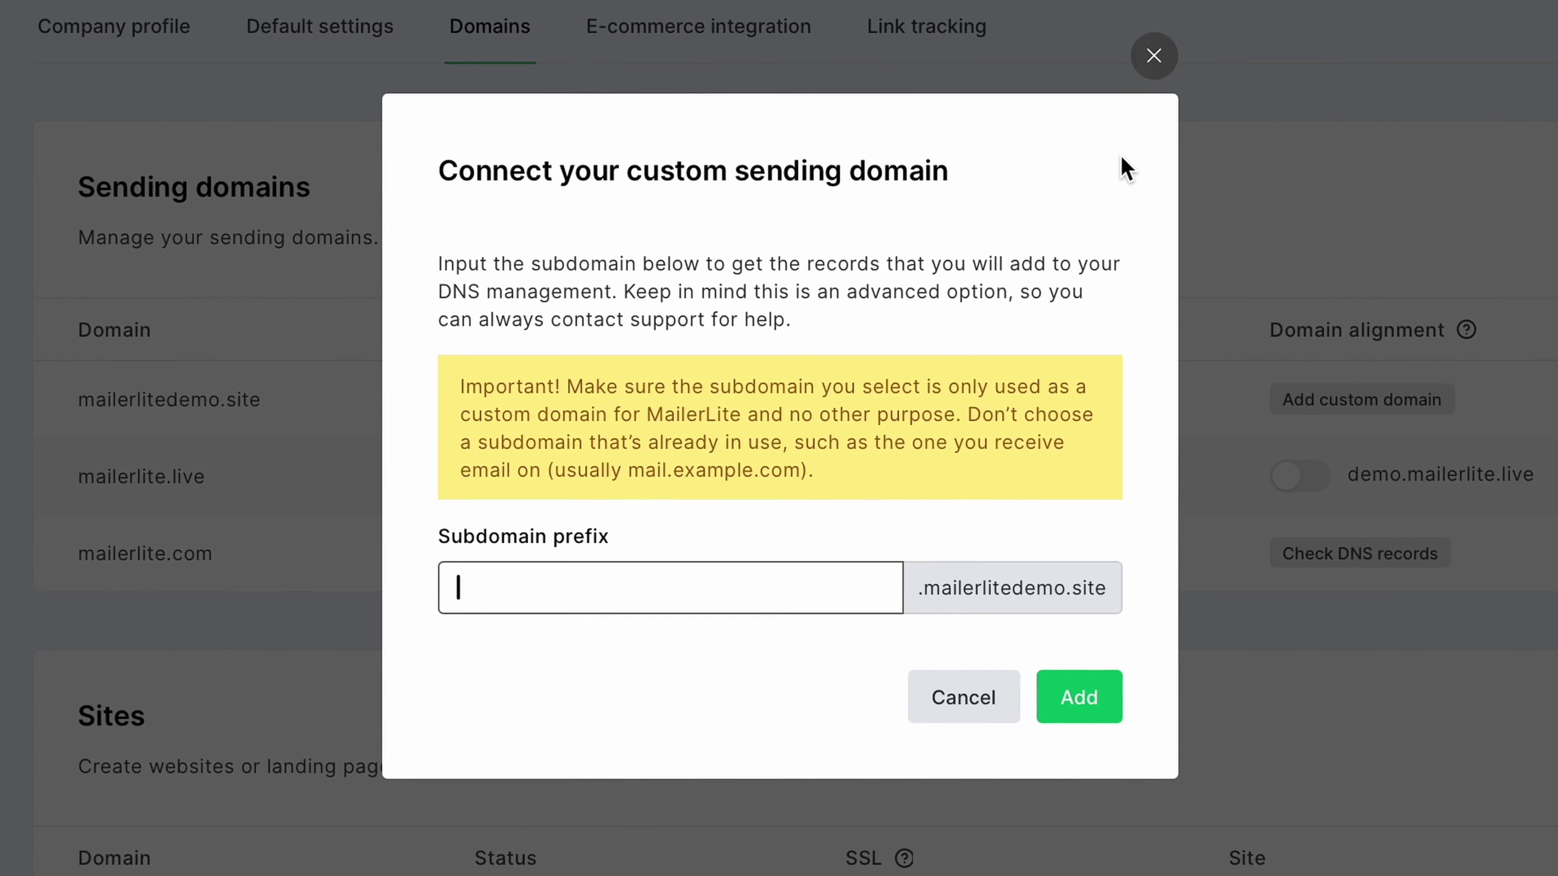
{"action": "type", "text": "demo"}
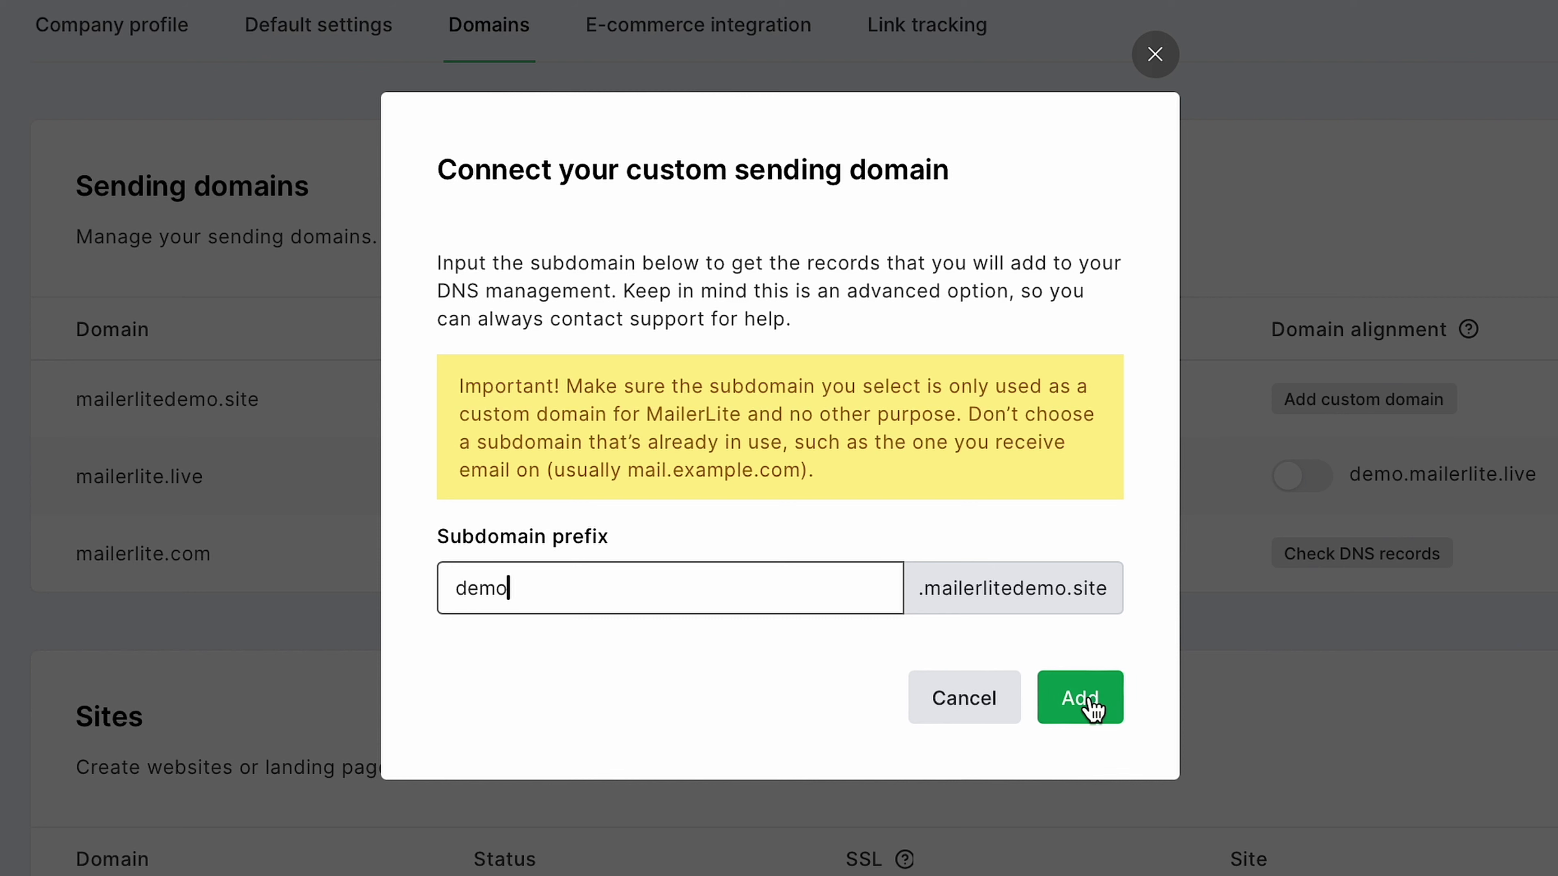
{"action": "left_click", "coordinate": [1093, 708]}
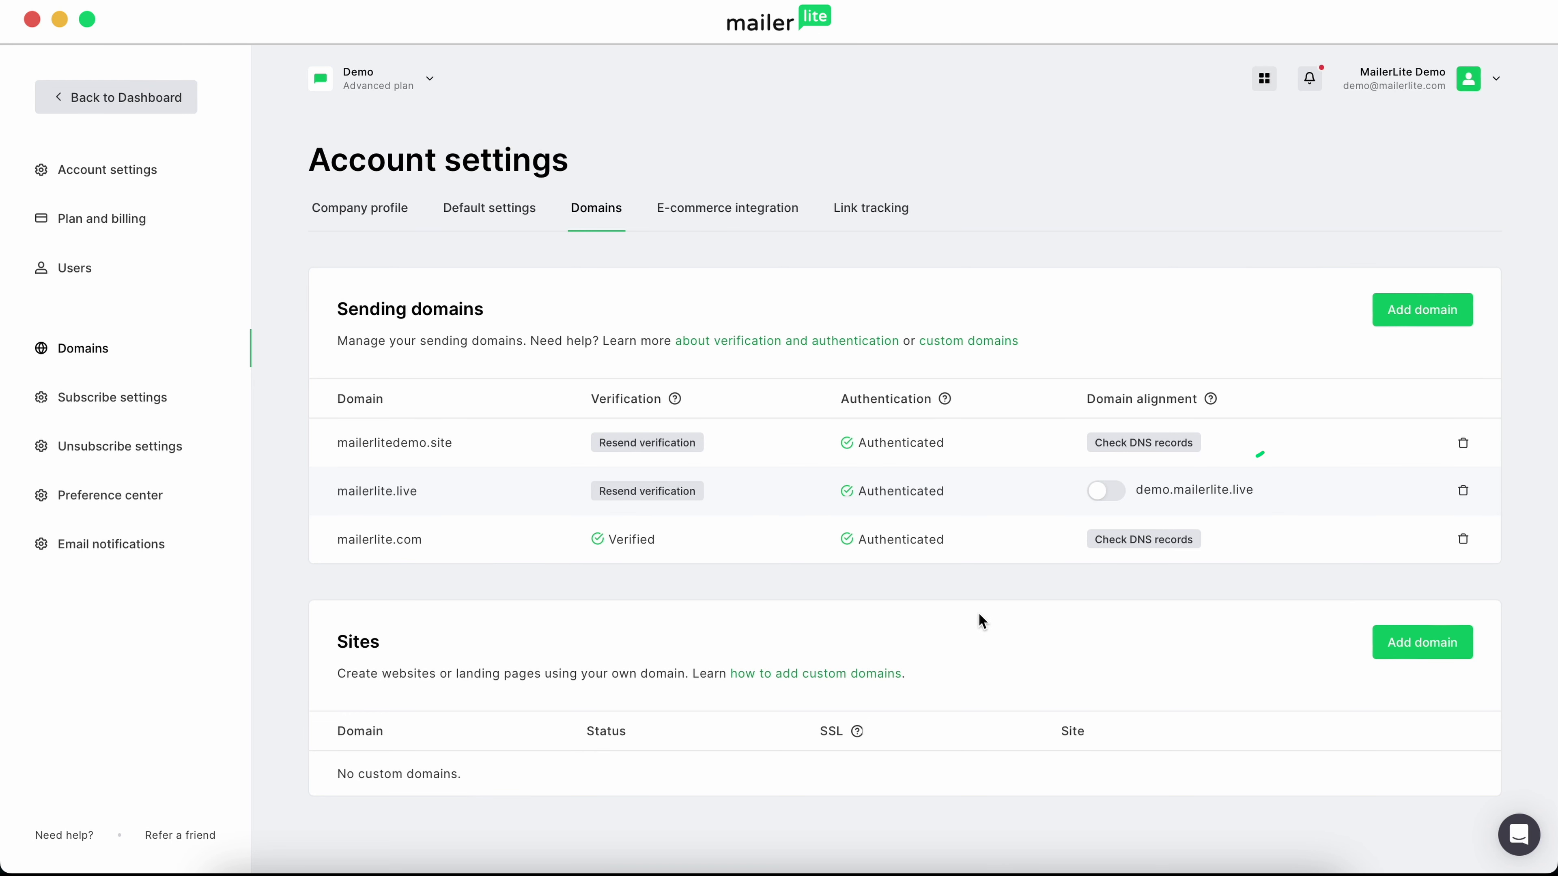
{"action": "left_click", "coordinate": [1133, 445]}
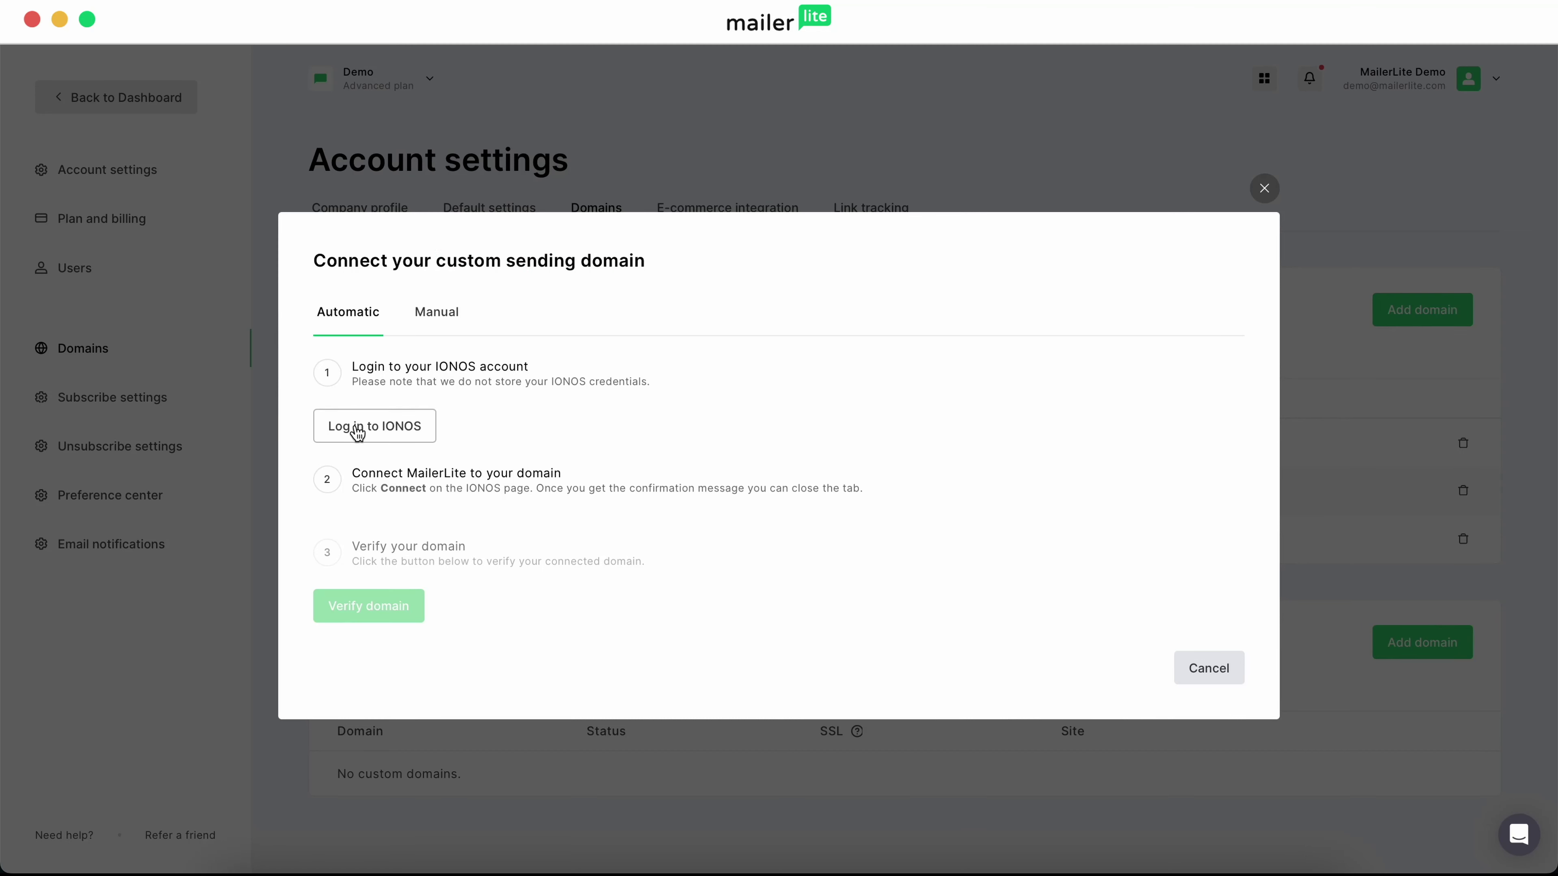
{"action": "left_click", "coordinate": [358, 430]}
- Approve the IONOS Domain Connect request linking demo.mailerlitedemo.site to MailerLite Domain Alignment
{"action": "left_click", "coordinate": [355, 425]}
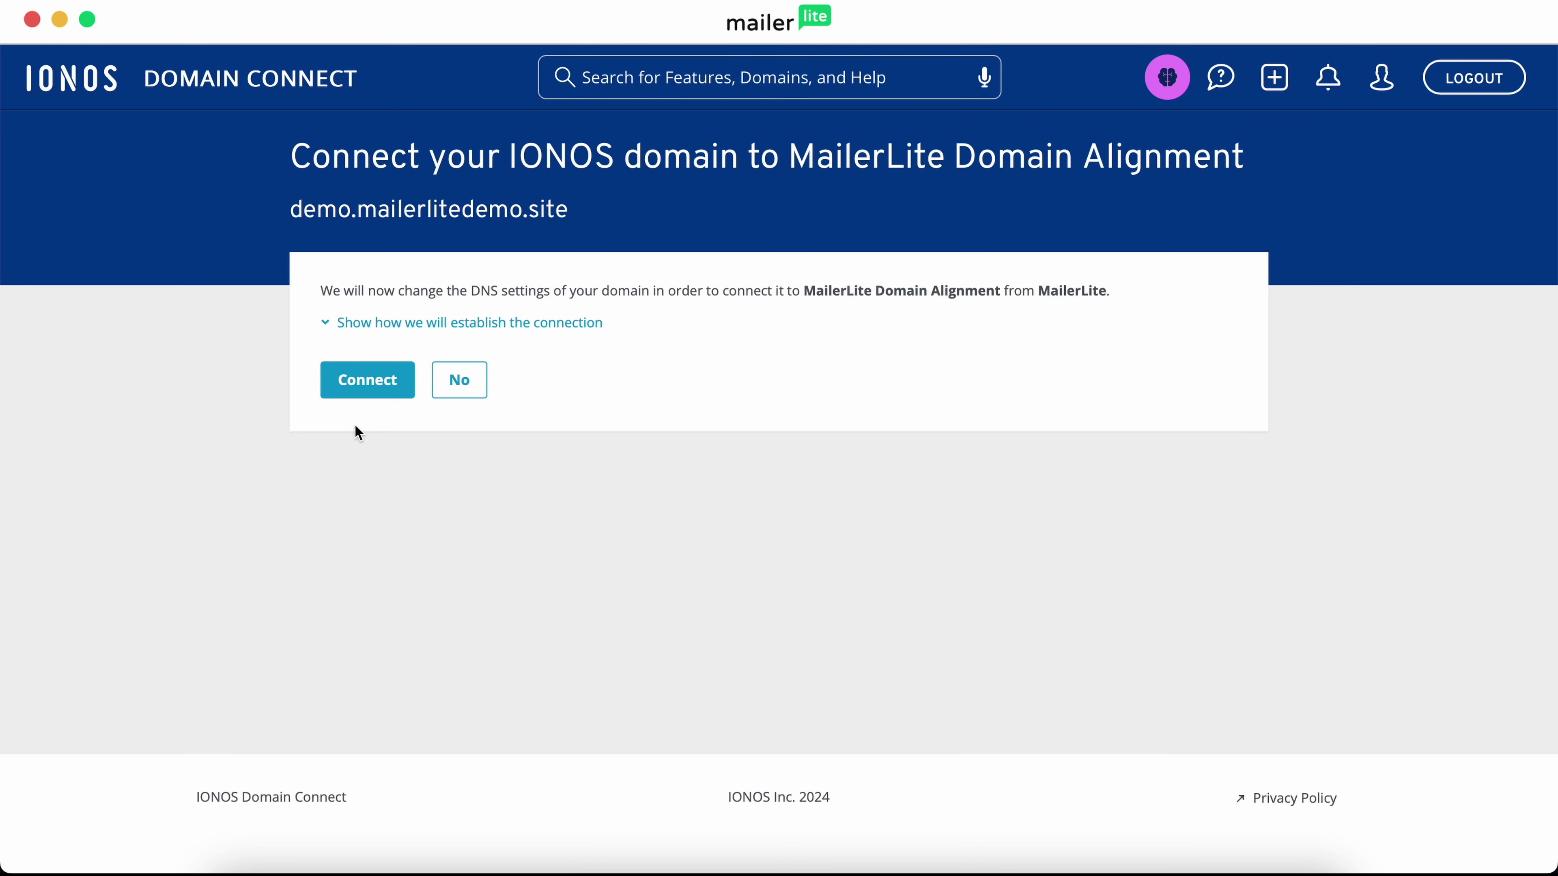
{"action": "left_click", "coordinate": [367, 399]}
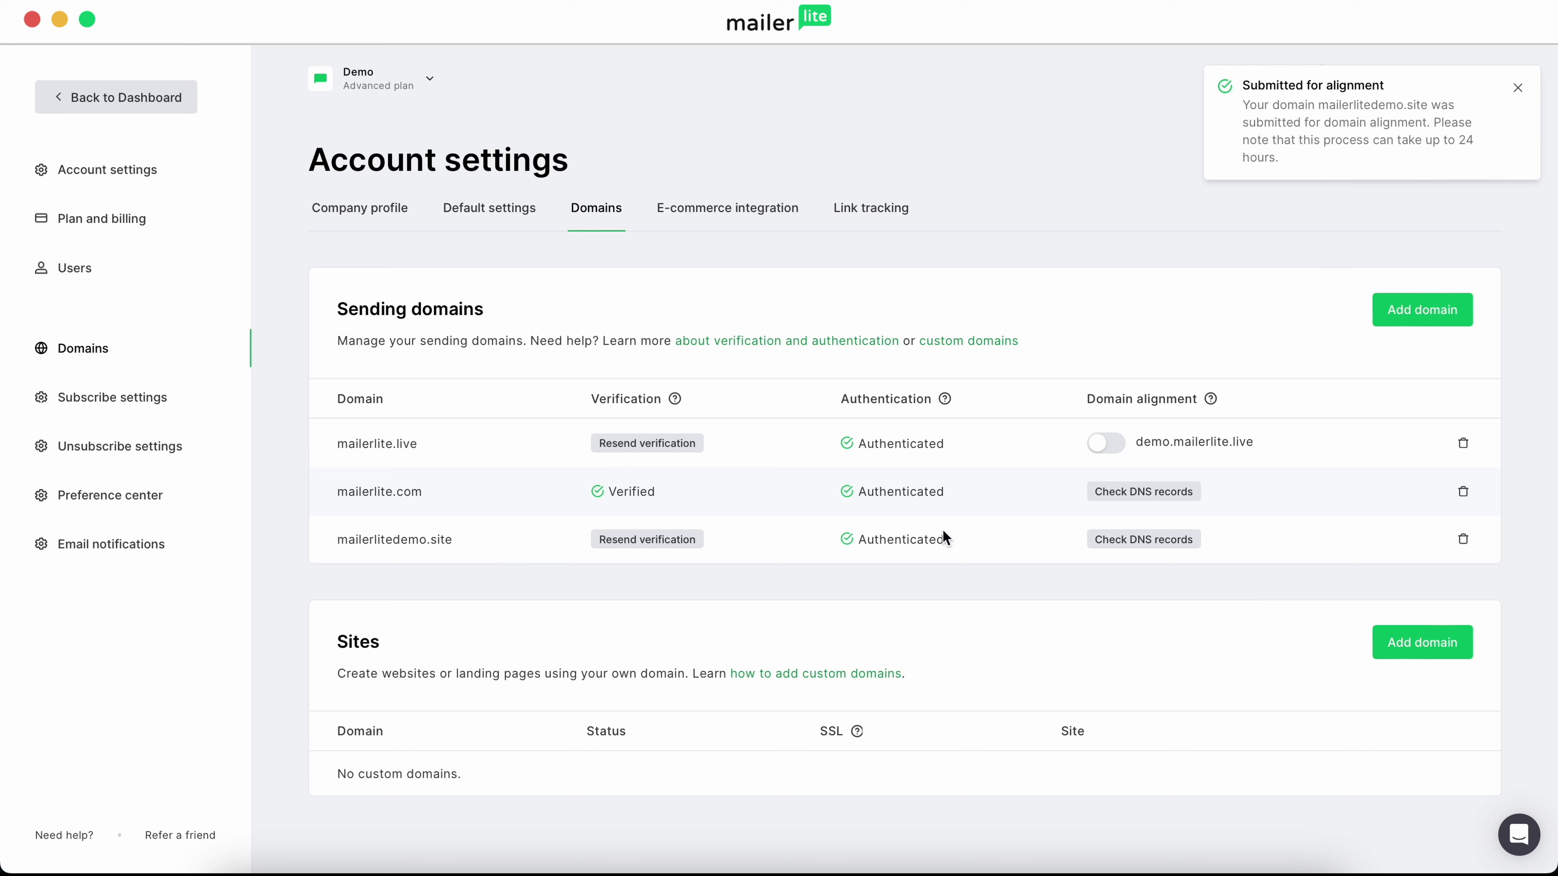
- Verify mailerlitedemo.site and confirm enabling demo.mailerlitedemo.site alignment for campaigns
{"action": "left_click", "coordinate": [1105, 545]}
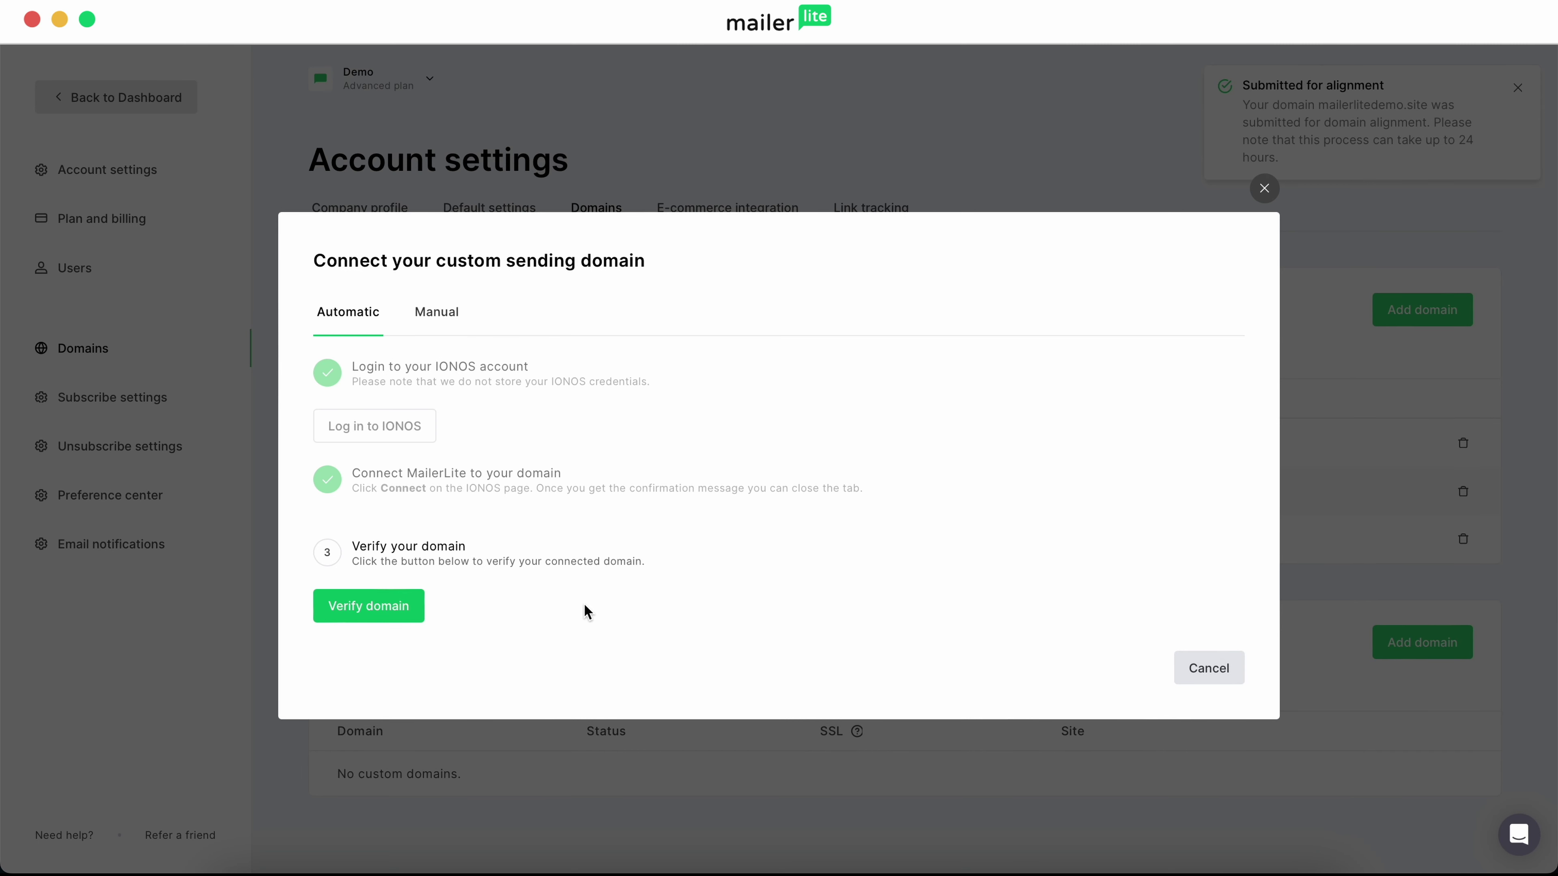
{"action": "left_click", "coordinate": [405, 615]}
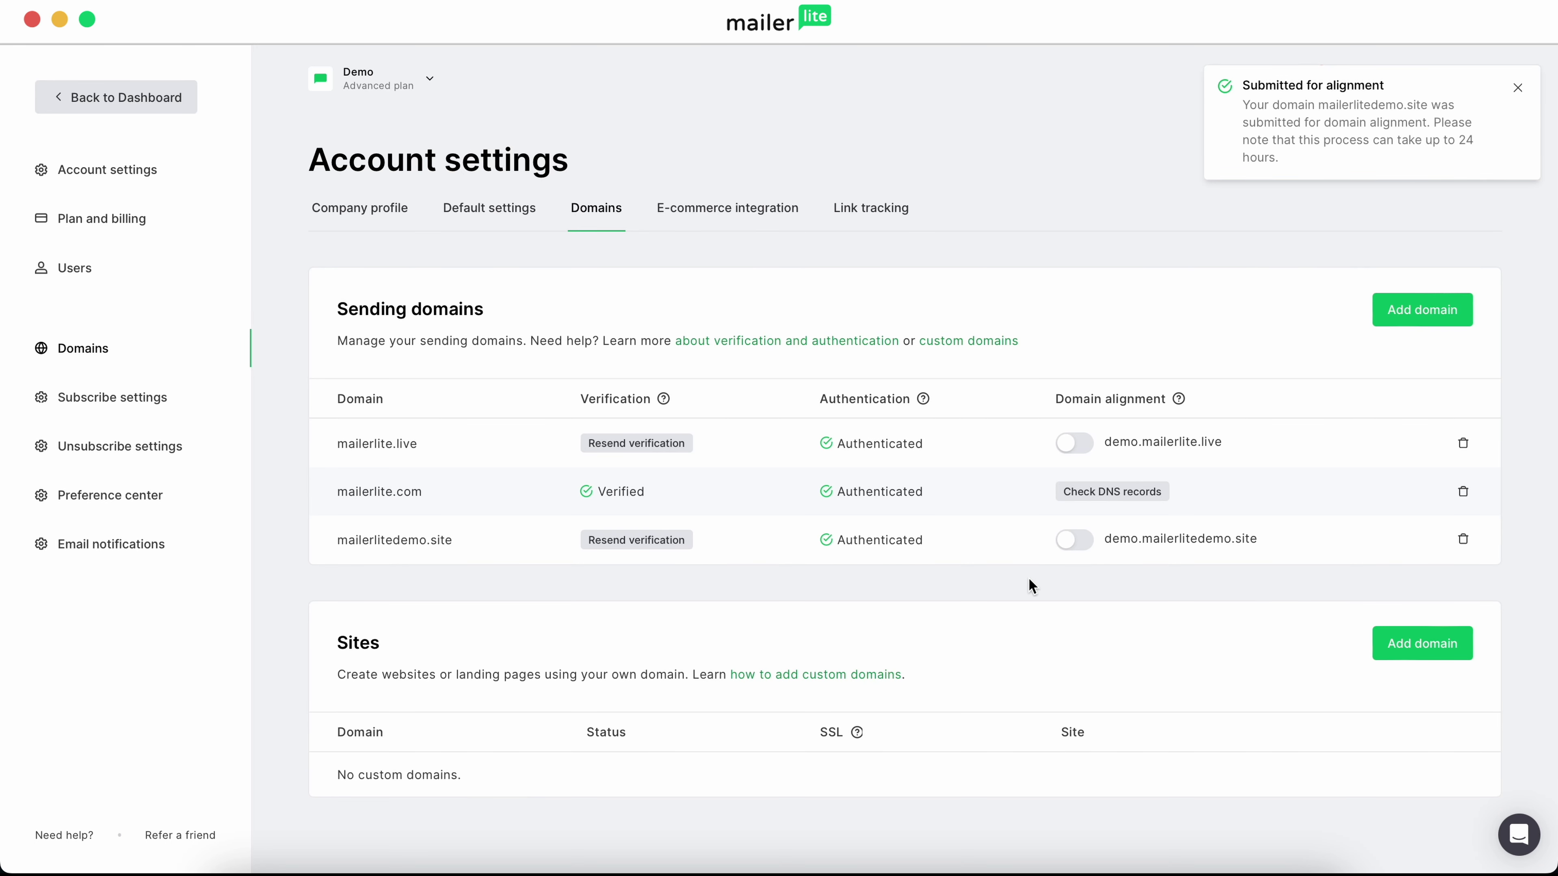
{"action": "left_click", "coordinate": [1072, 546]}
{"action": "left_click", "coordinate": [989, 605]}
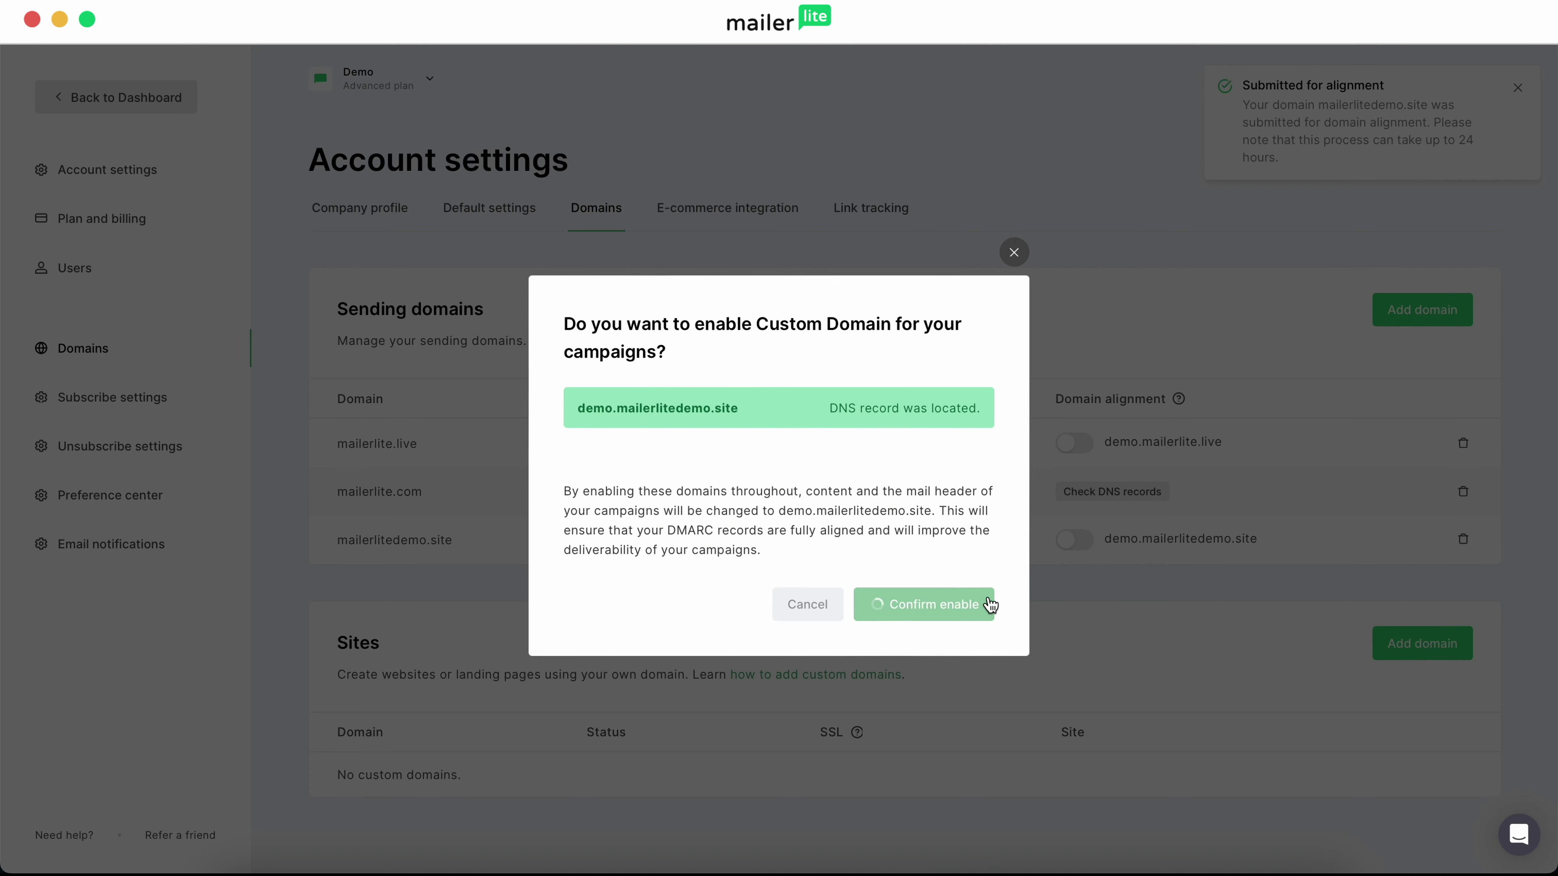